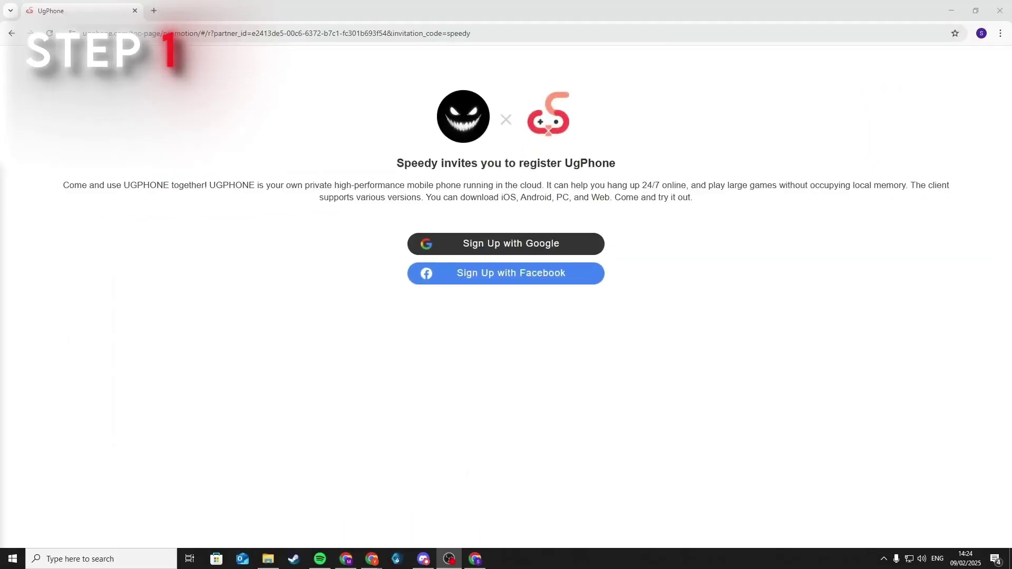
Sign up for UgPhone with a Google account and download the Windows client.
left_click(444, 248)
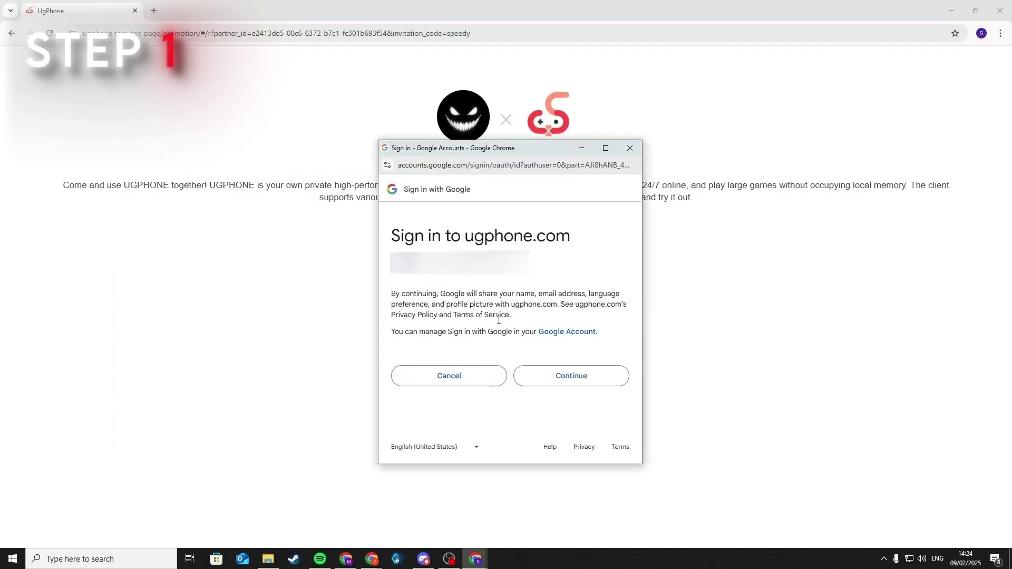
left_click(572, 377)
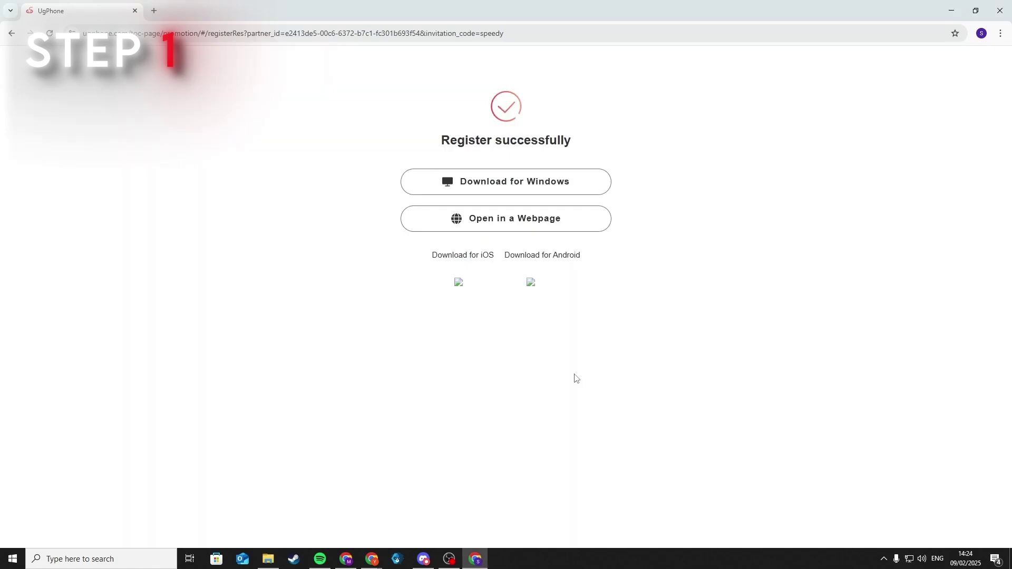
left_click(516, 185)
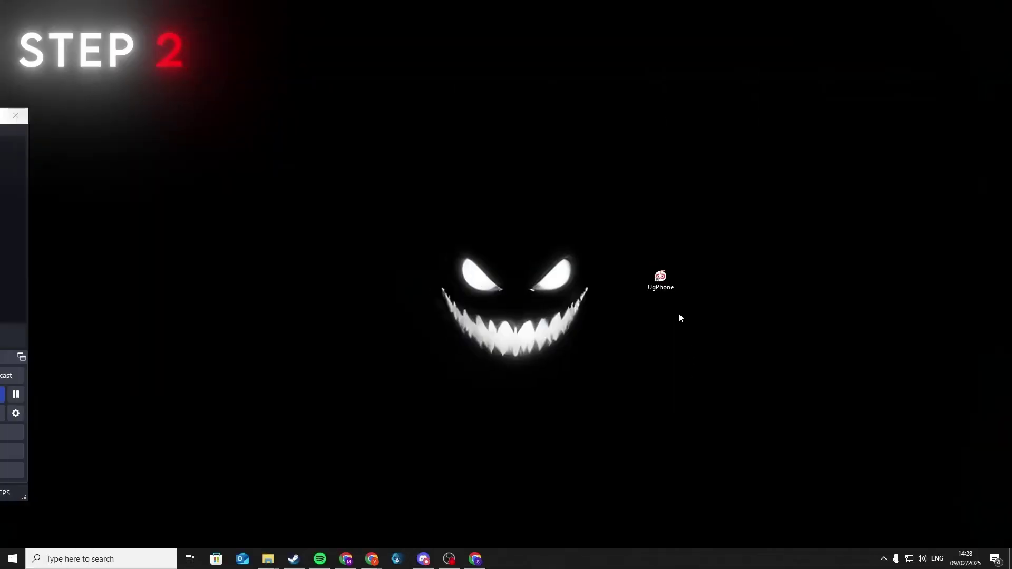
Launch the UgPhone desktop client and return to the browser sign-in page.
double_click(660, 279)
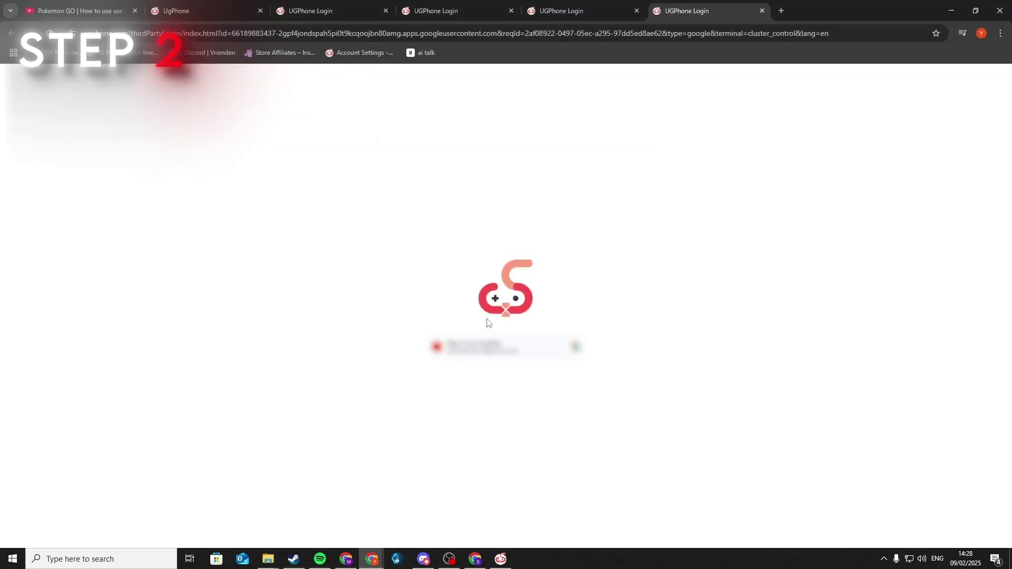
left_click(951, 10)
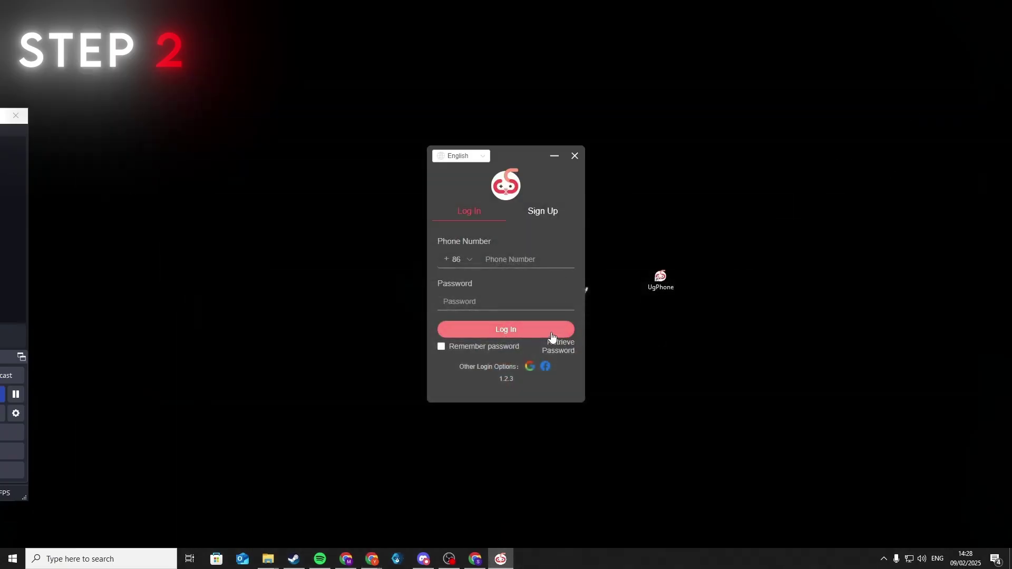
left_click(483, 562)
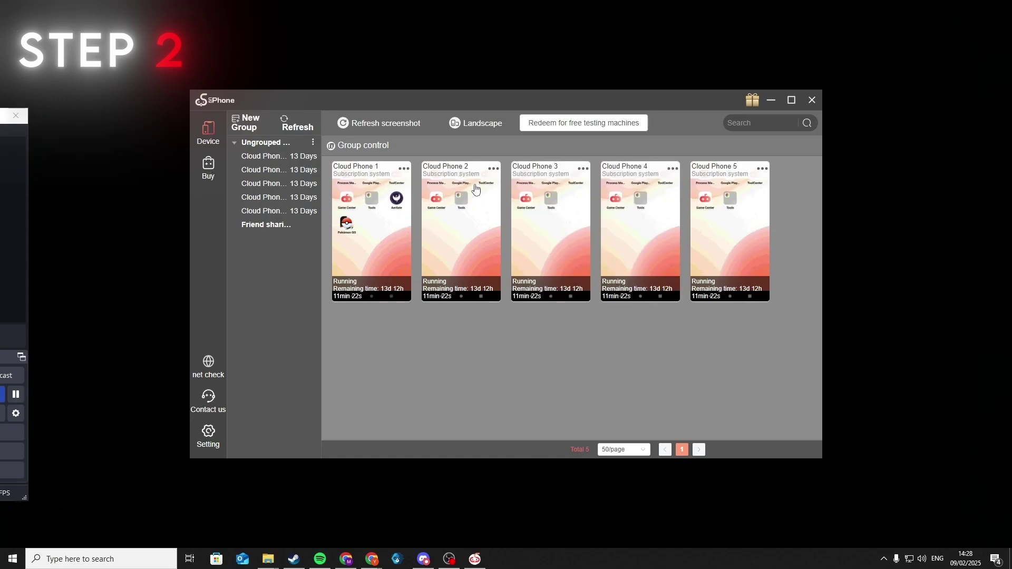
In Cloud Phone 2's Root Management, turn Root Total Switch On with Scope: All Apps.
left_click(493, 170)
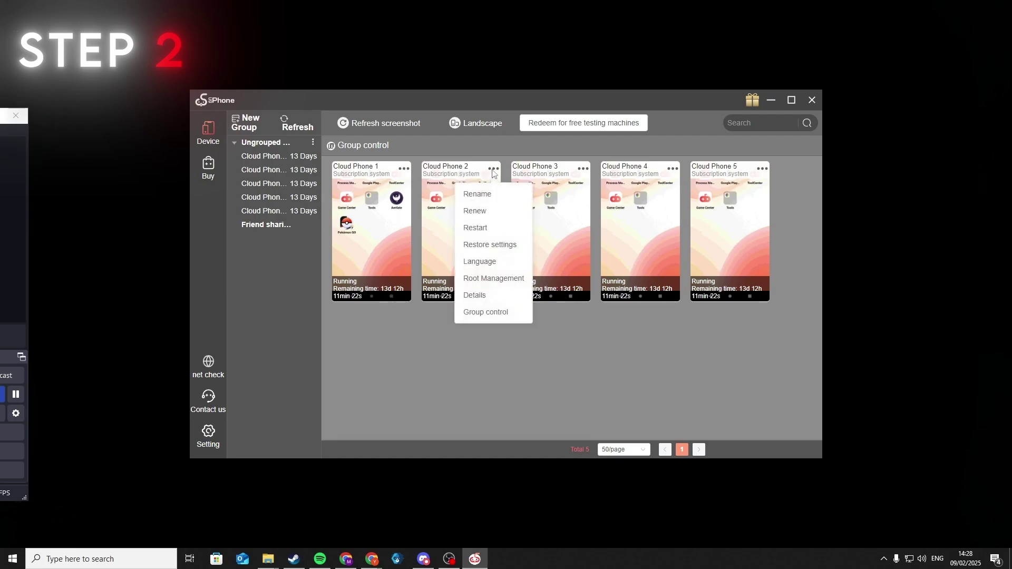
left_click(484, 279)
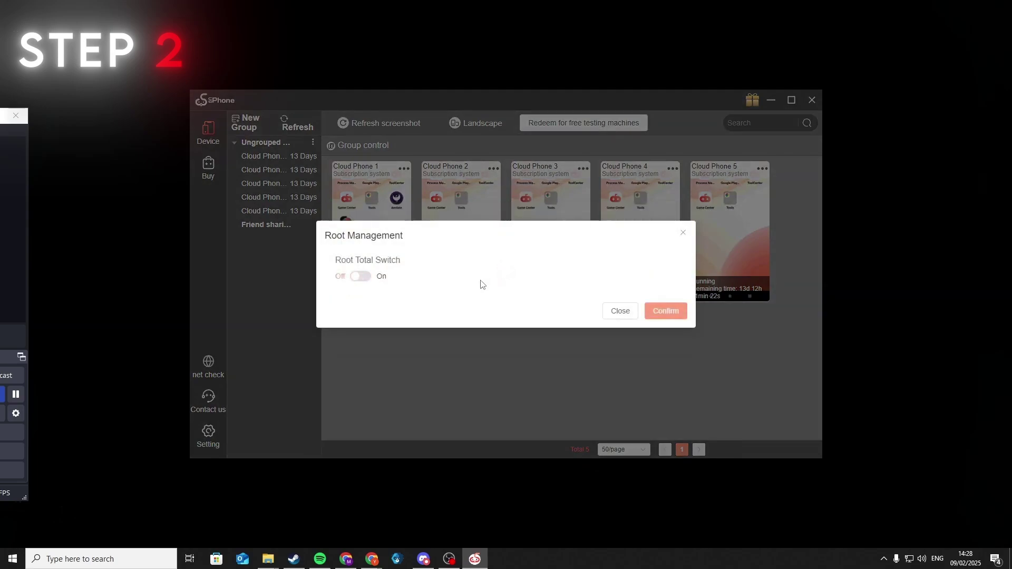
left_click(362, 277)
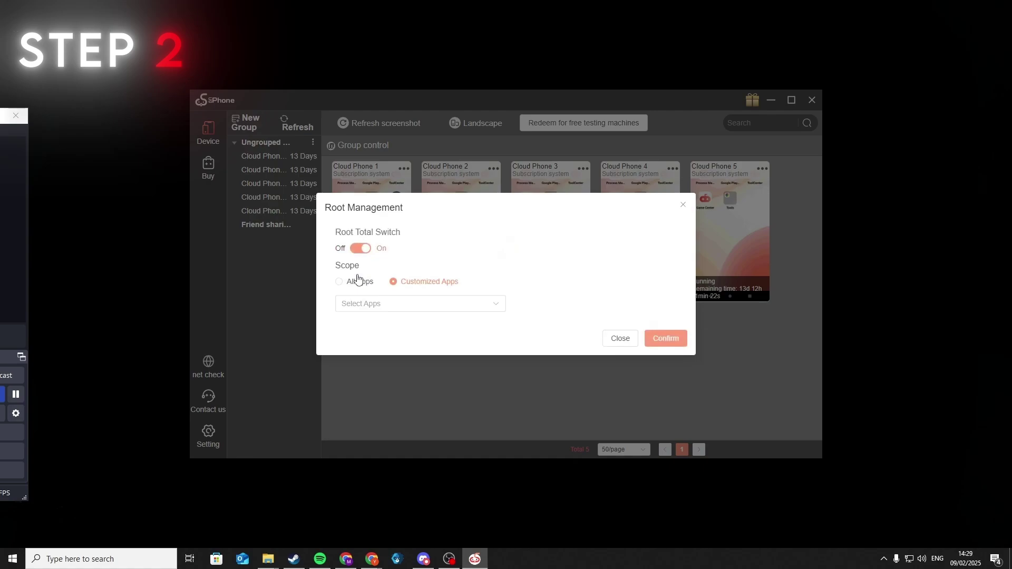
left_click(339, 283)
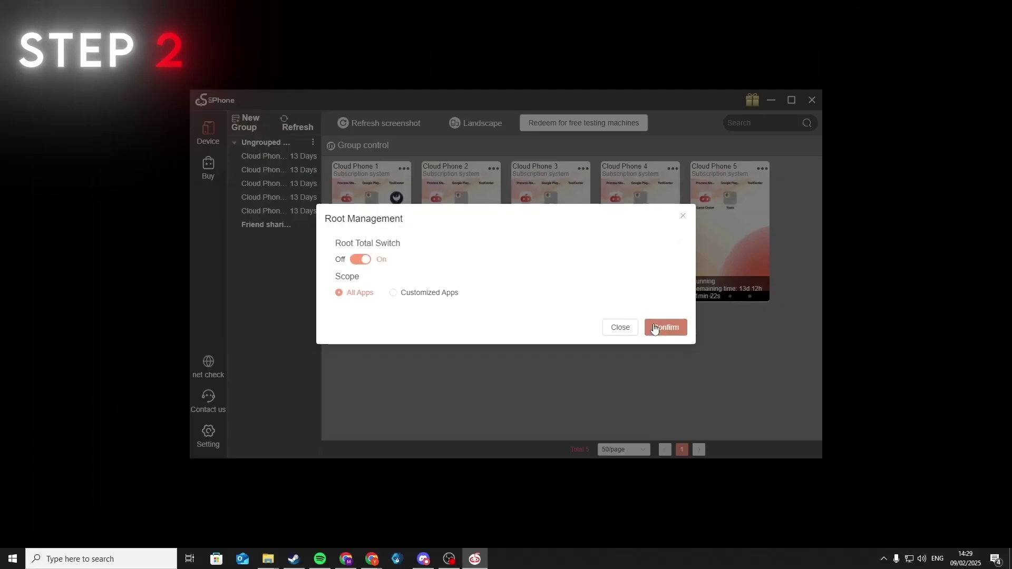
left_click(738, 352)
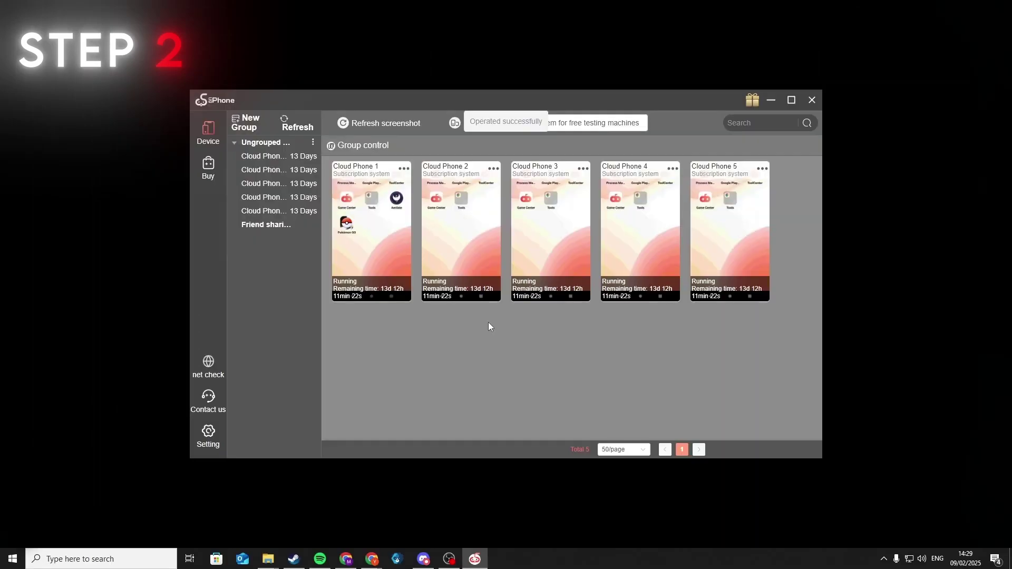
Open the cloud phone, search ToolCenter for 'link' and install Link2SD.
left_click(462, 236)
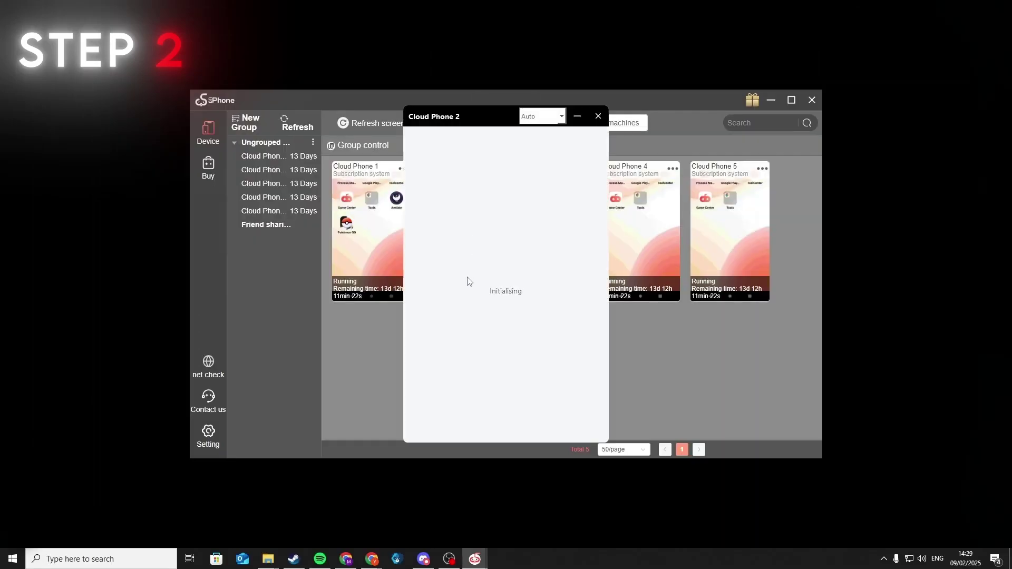
left_click(770, 101)
left_click_drag(493, 120, 496, 115)
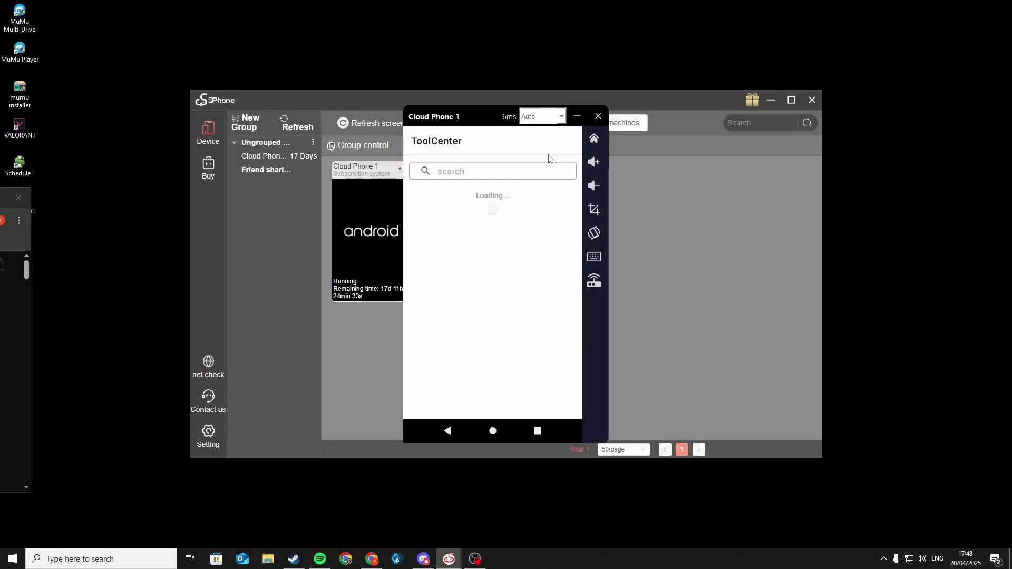
left_click(462, 171)
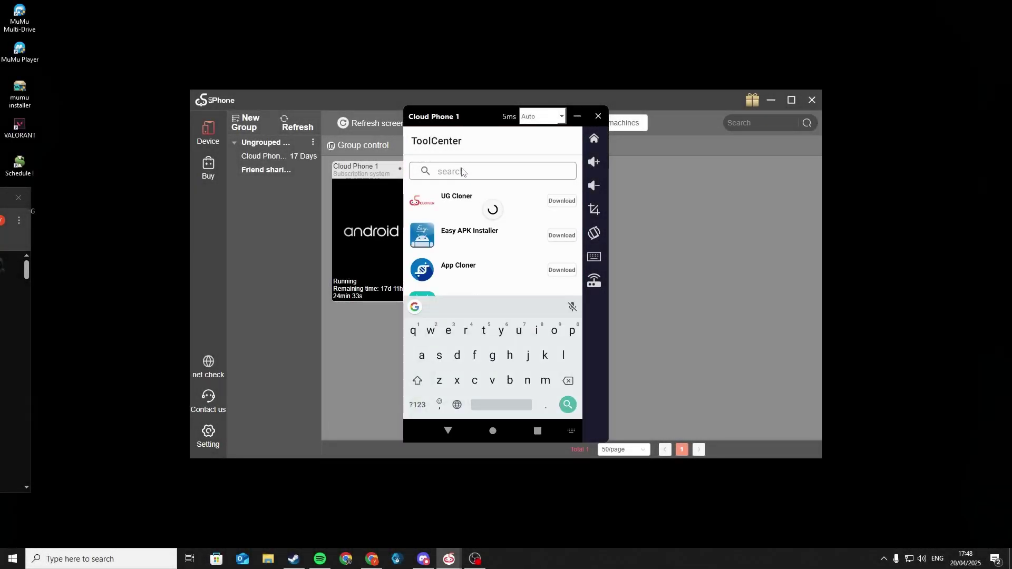
type("link")
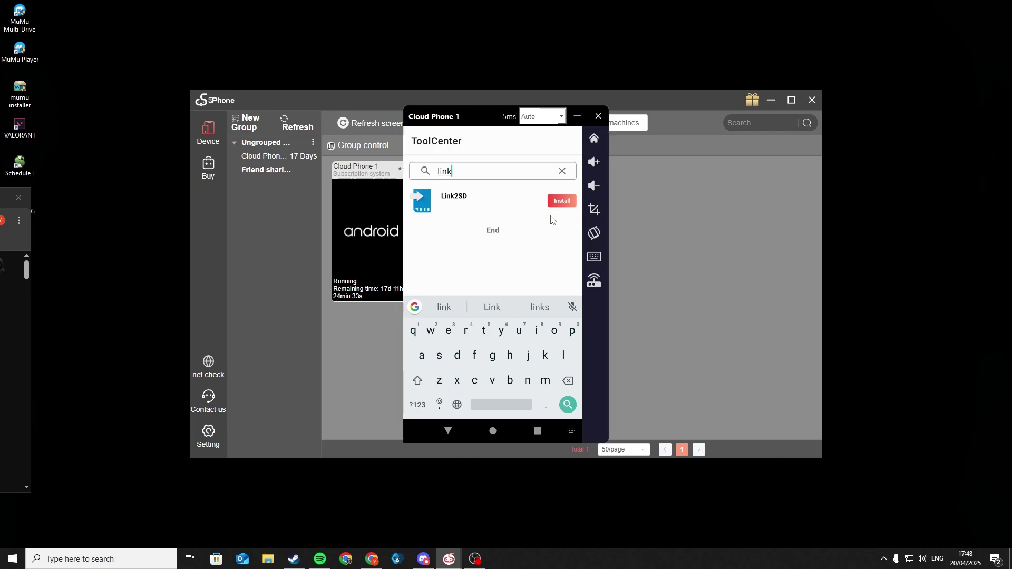
left_click(561, 205)
In Link2SD, uninstall Android System WebView from its ⋮ menu and confirm with OK.
left_click(562, 203)
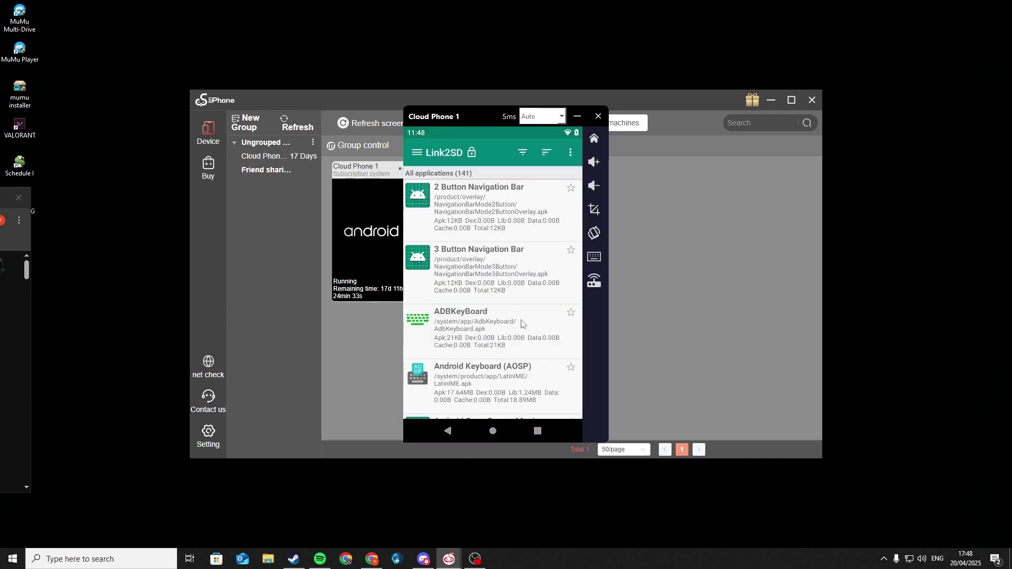
scroll(514, 350, "down", 3)
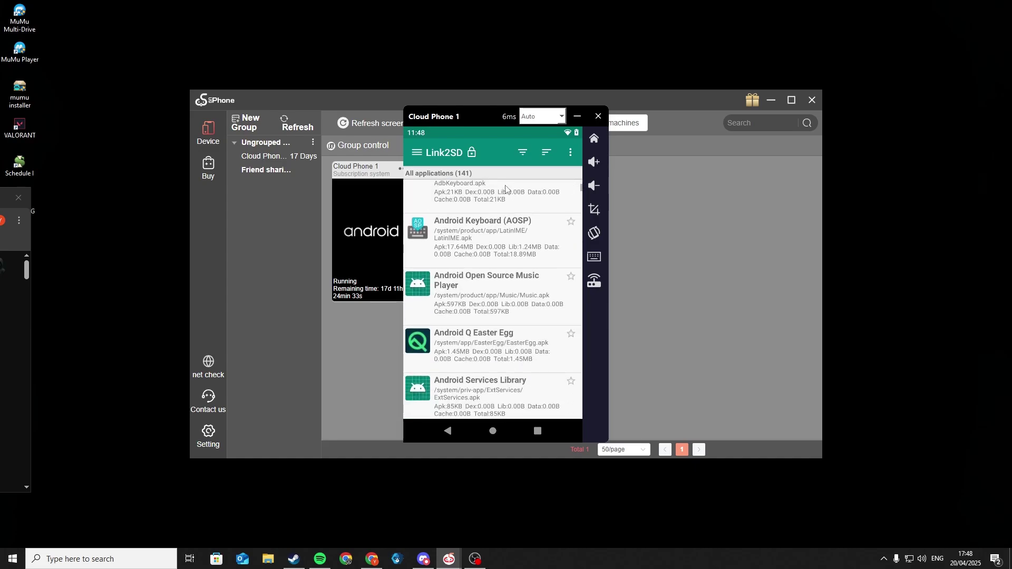
scroll(499, 378, "down", 5)
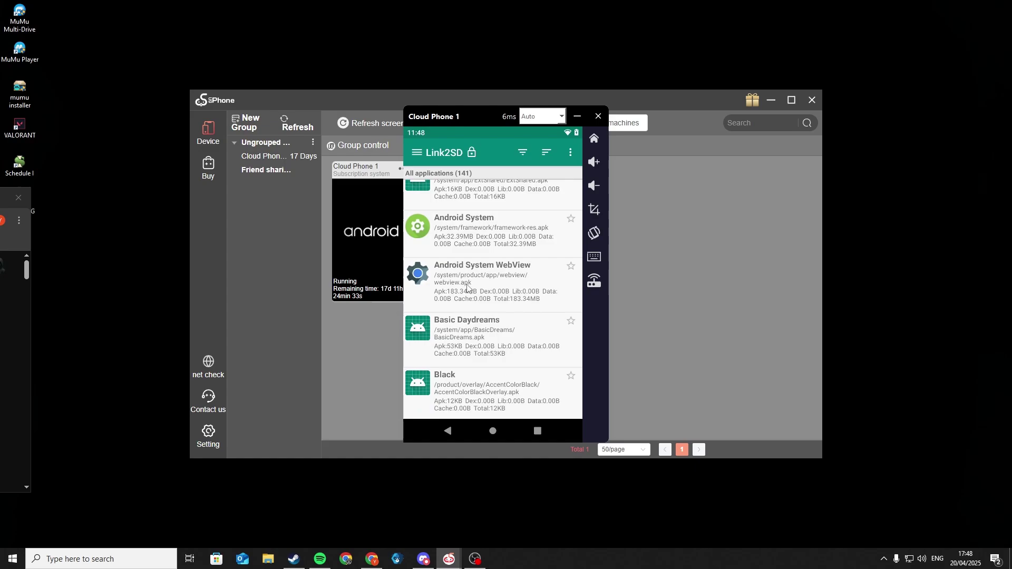
left_click(462, 286)
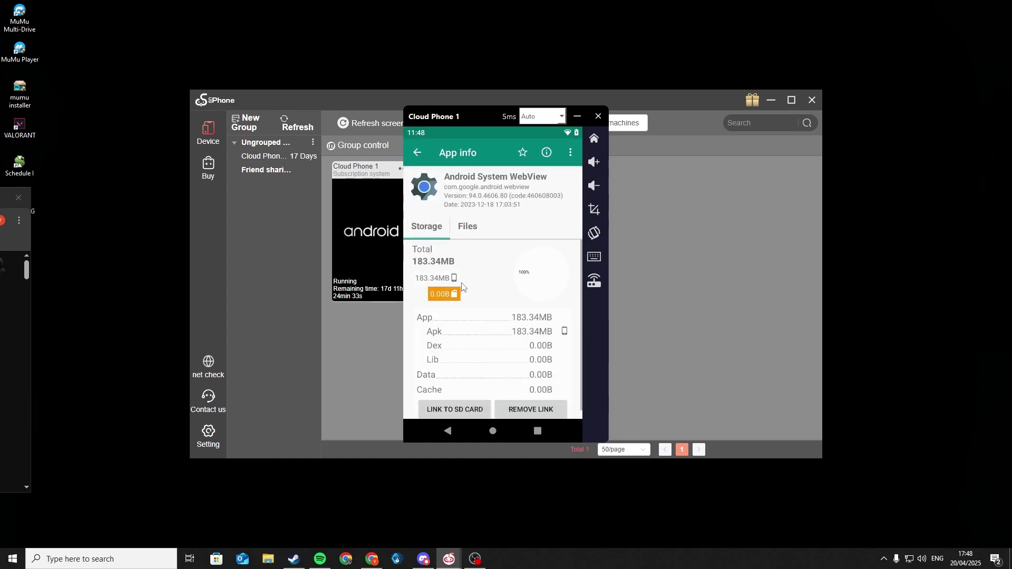
scroll(516, 329, "down", 1)
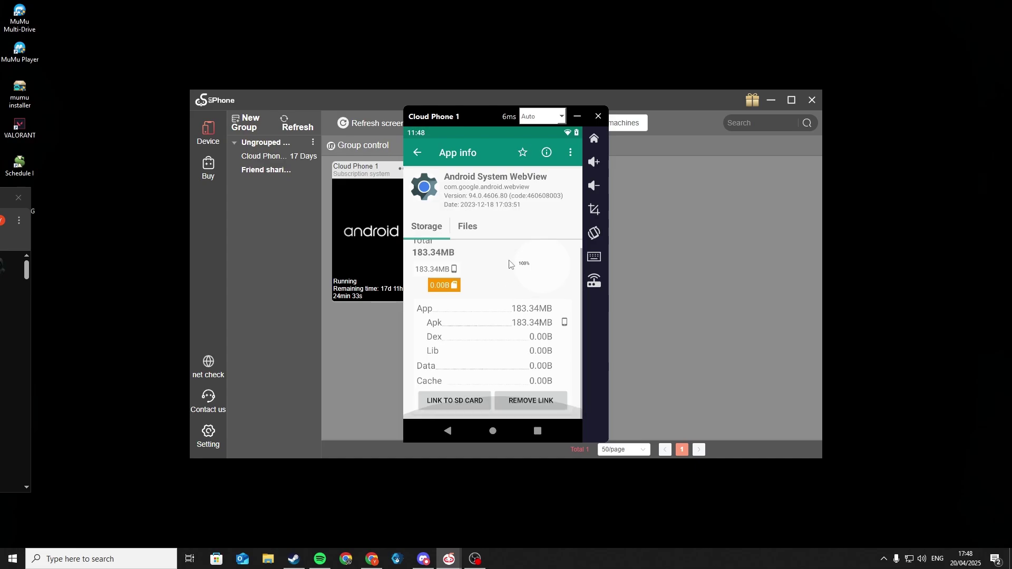
left_click(570, 153)
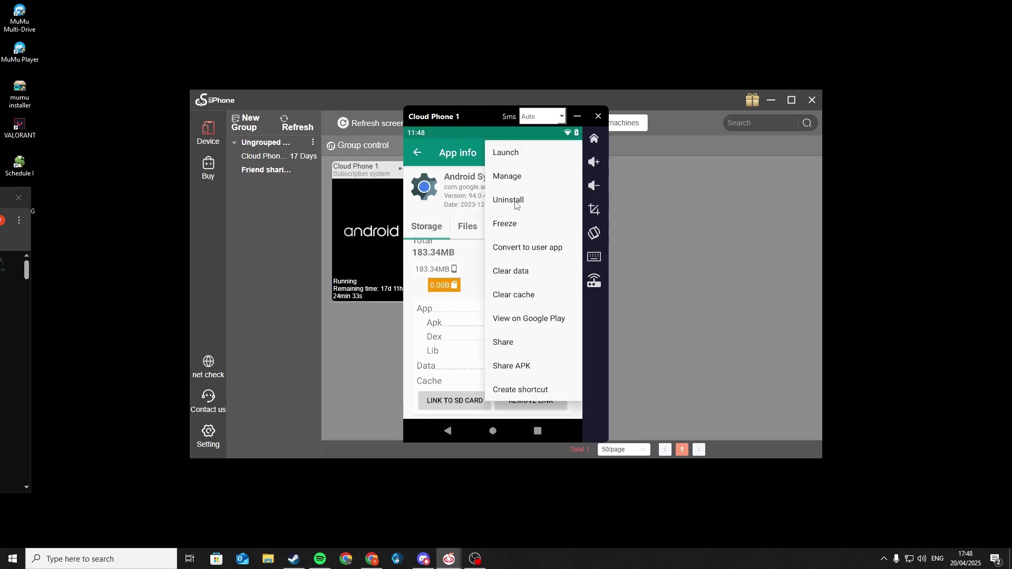
left_click(509, 205)
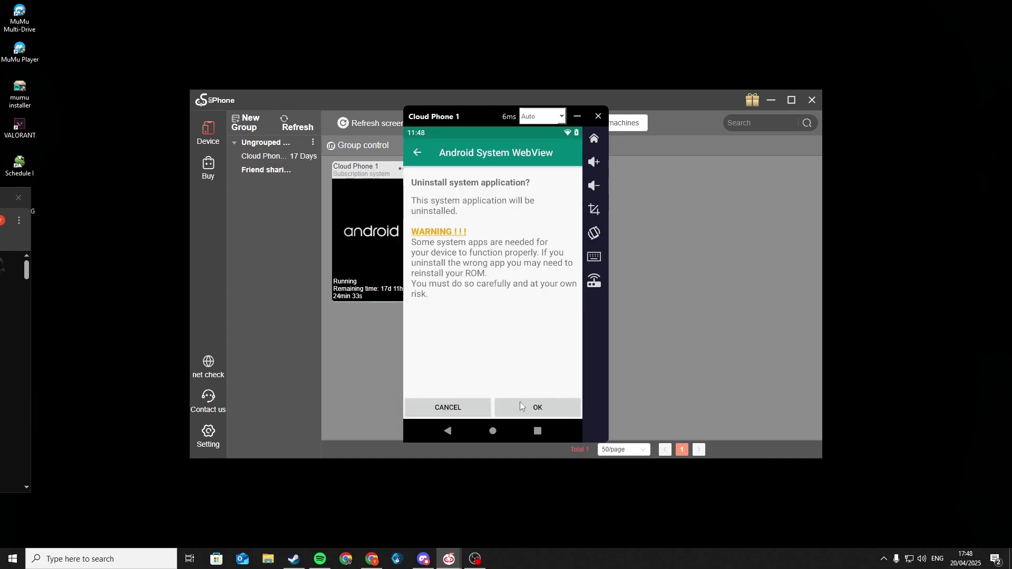
left_click(520, 405)
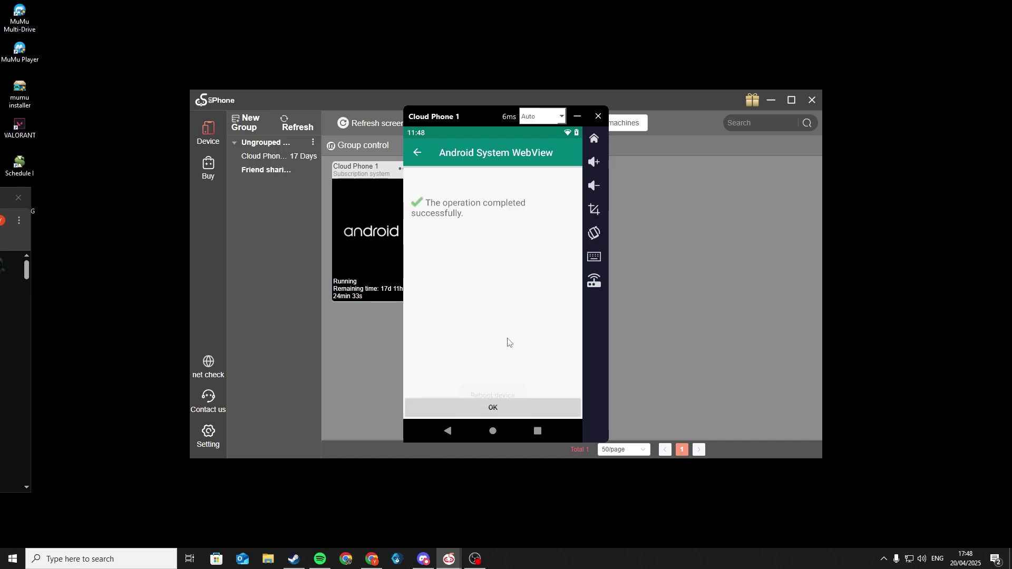
left_click(495, 407)
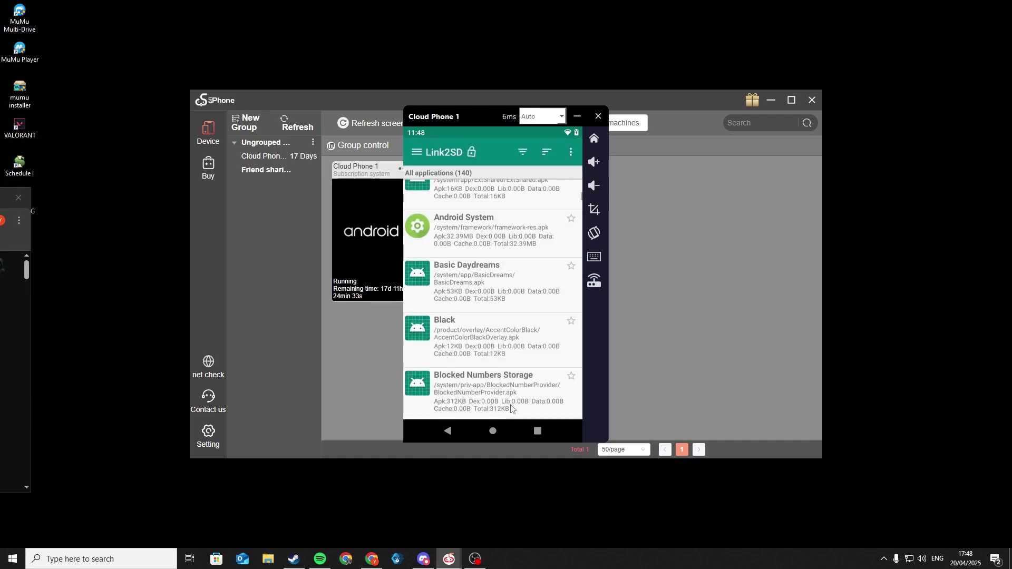
Close Cloud Phone 1's window and restart it from the card's '...' menu.
left_click(598, 117)
left_click(404, 170)
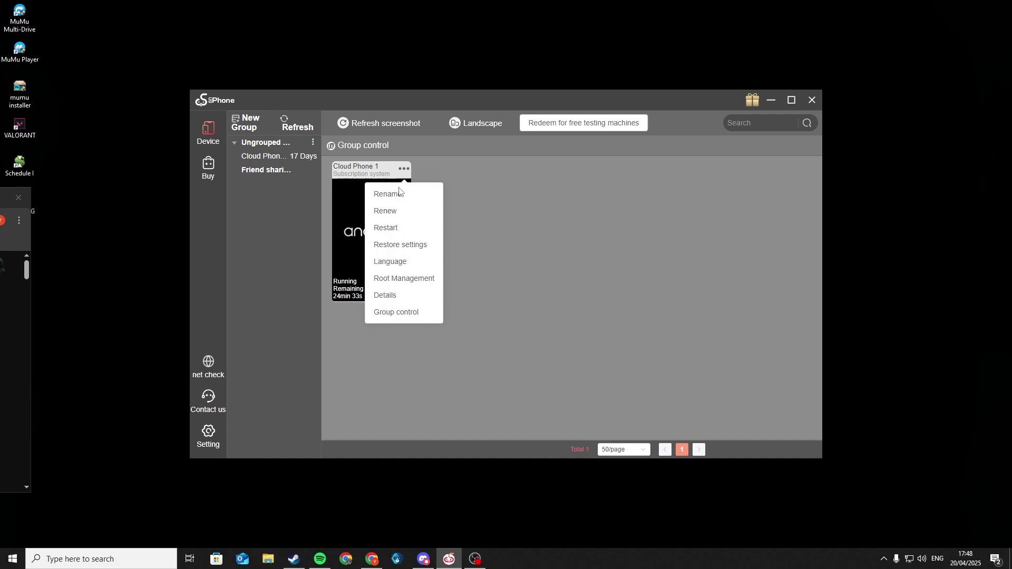
left_click(404, 237)
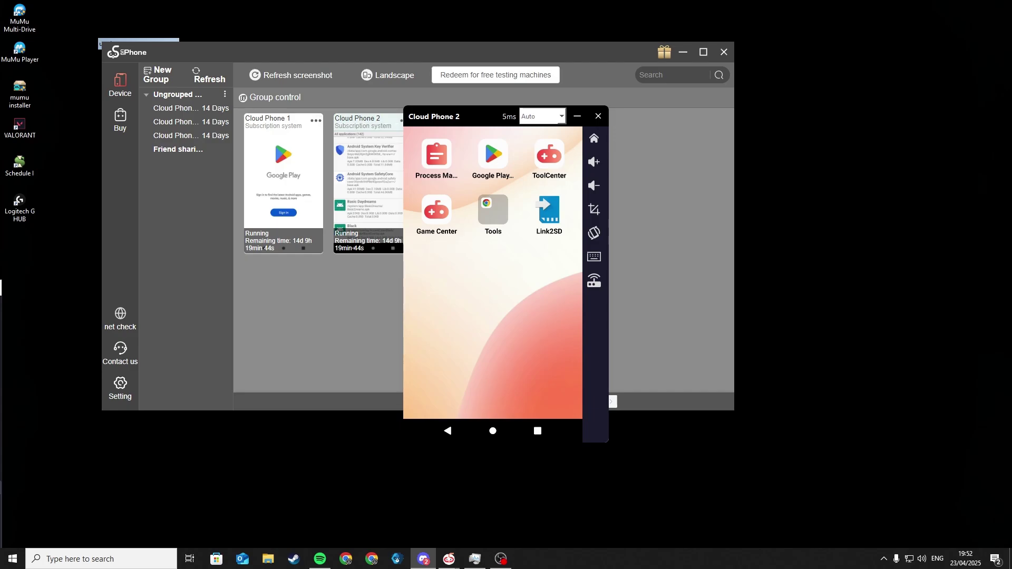
Open Chrome from the Tools folder, search 'pol' and jump to the PGTools download section.
left_click(493, 211)
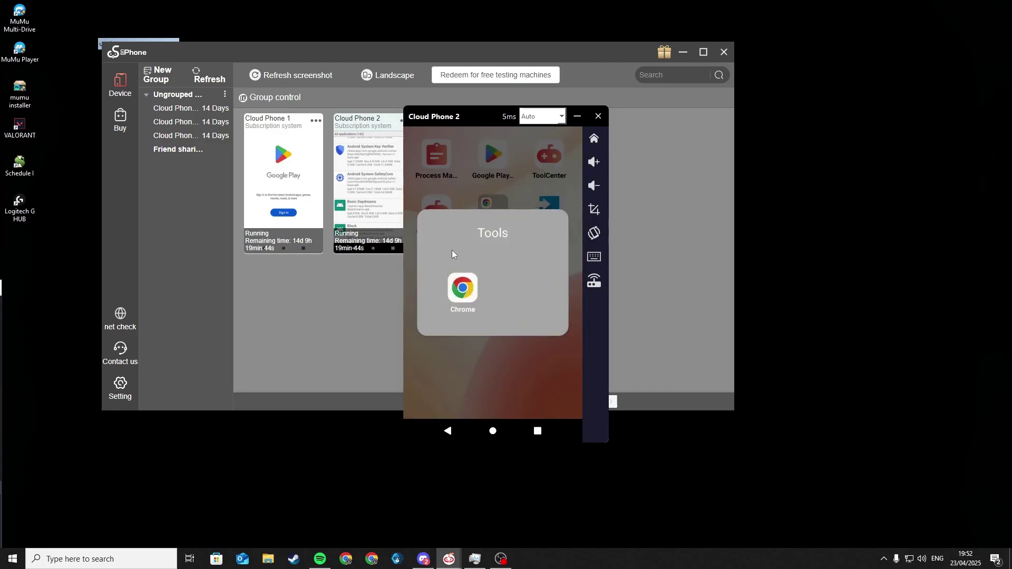
left_click(464, 289)
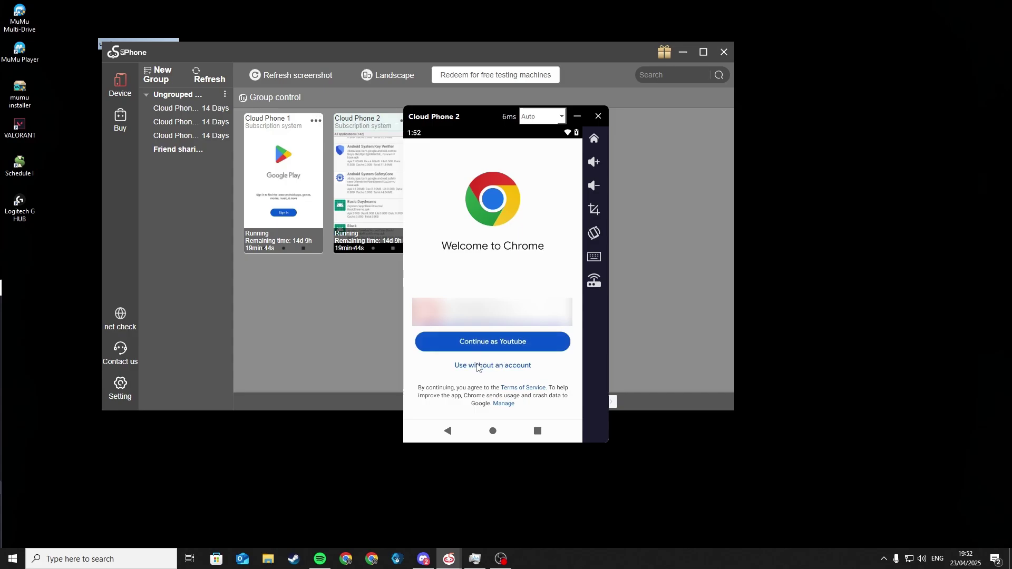
left_click(478, 365)
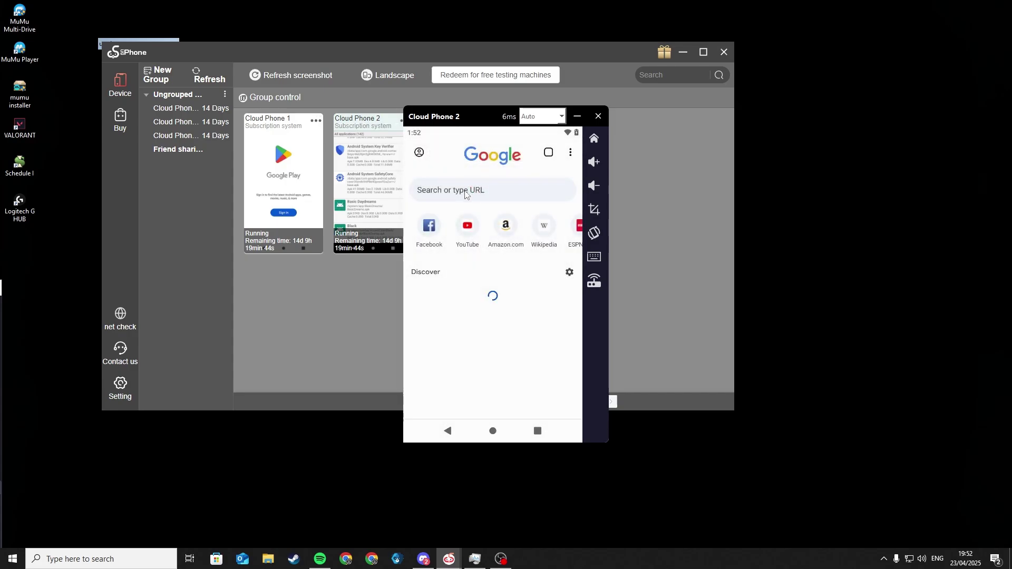
left_click(466, 191)
type("pol")
key("Return")
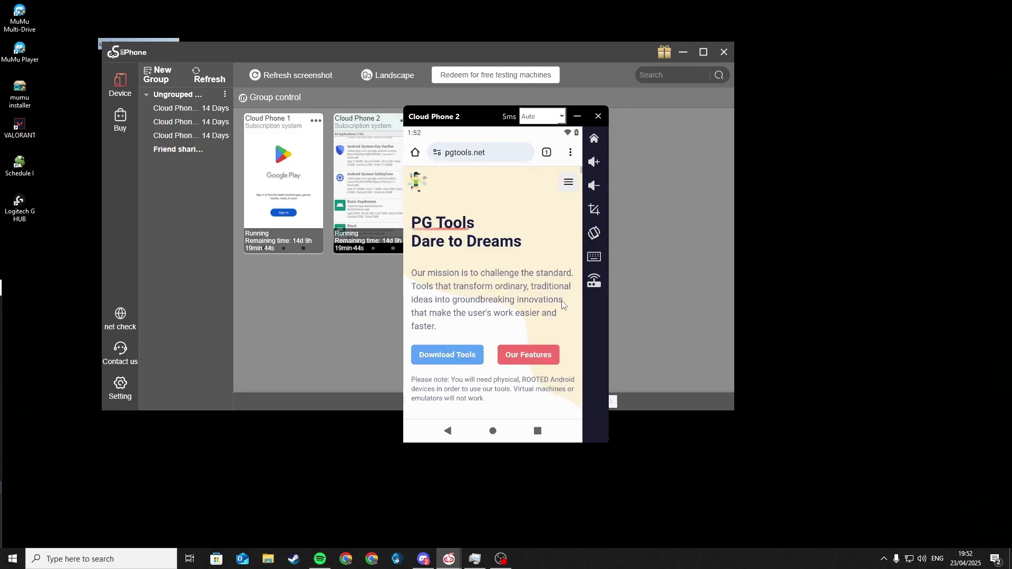
scroll(527, 301, "down", 3)
left_click(451, 260)
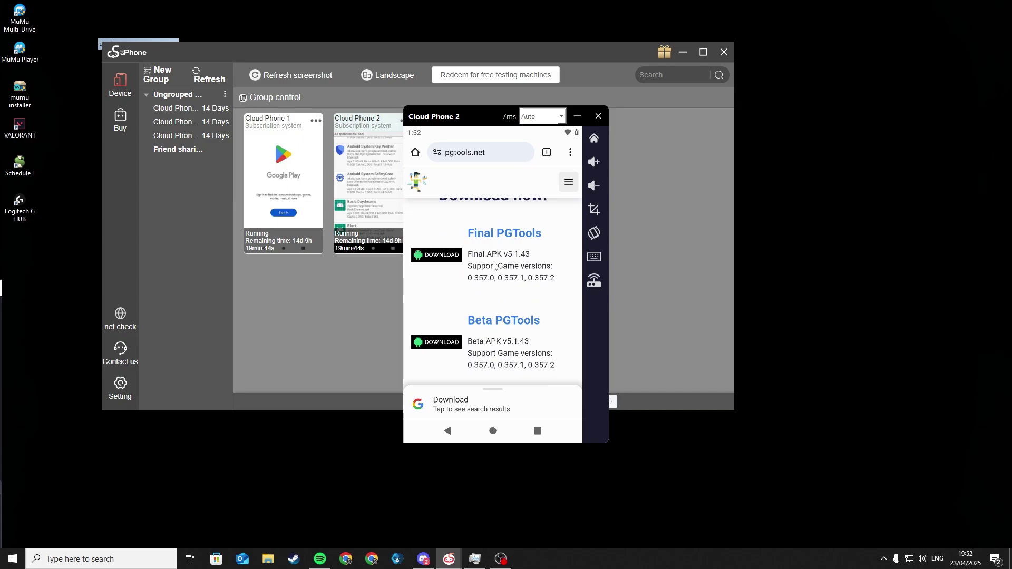
Download the Final PGTools APK, allow Chrome to install unknown apps, then install and launch PGTools.
left_click(493, 265)
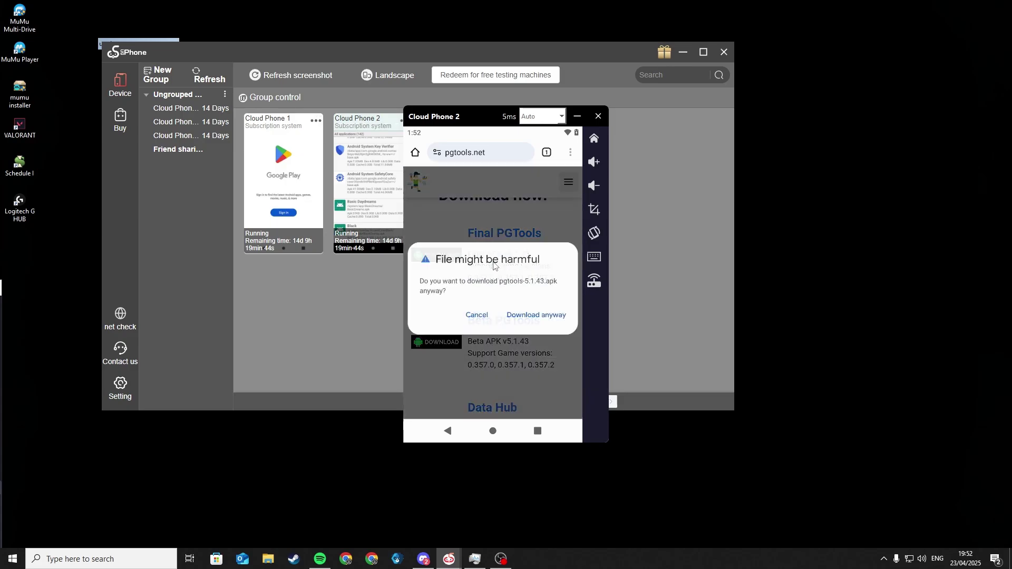
left_click(522, 316)
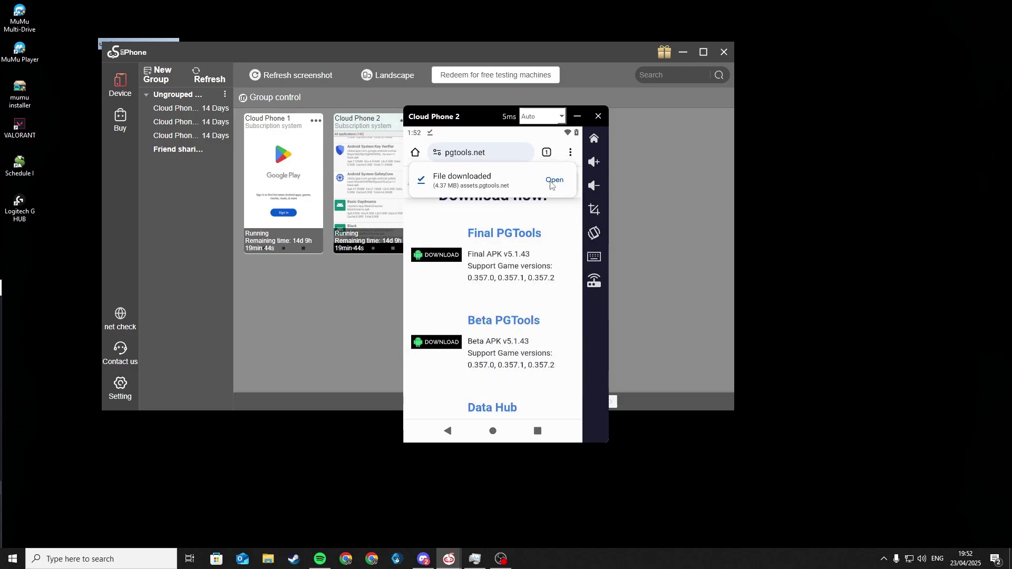
left_click(554, 179)
left_click(542, 309)
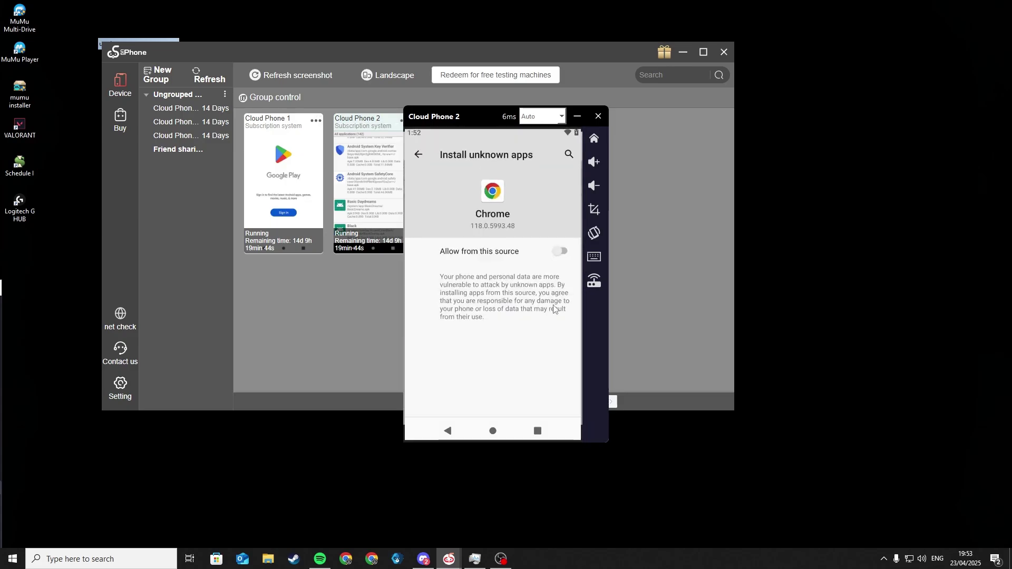
left_click(562, 252)
left_click(420, 155)
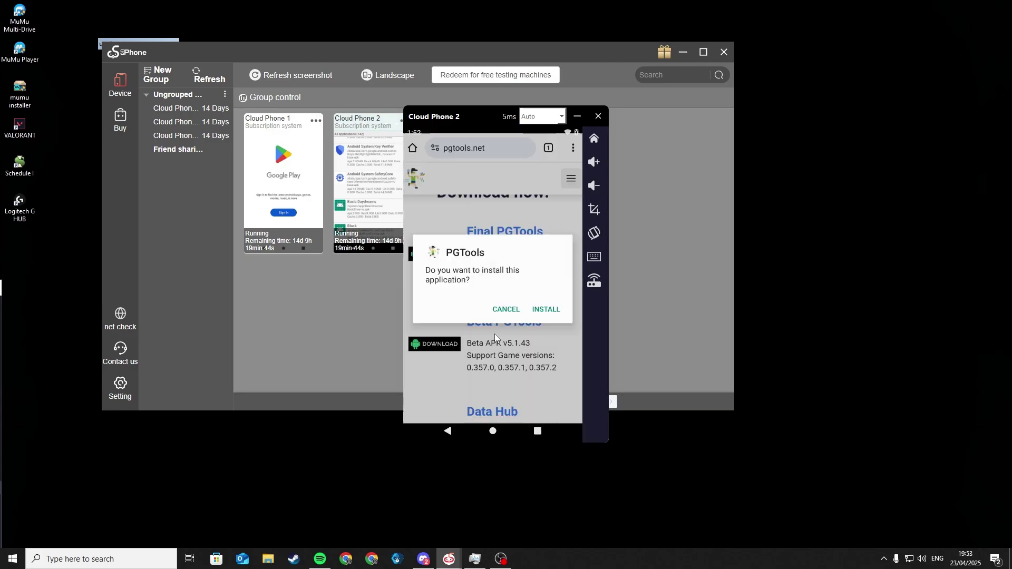
left_click(542, 309)
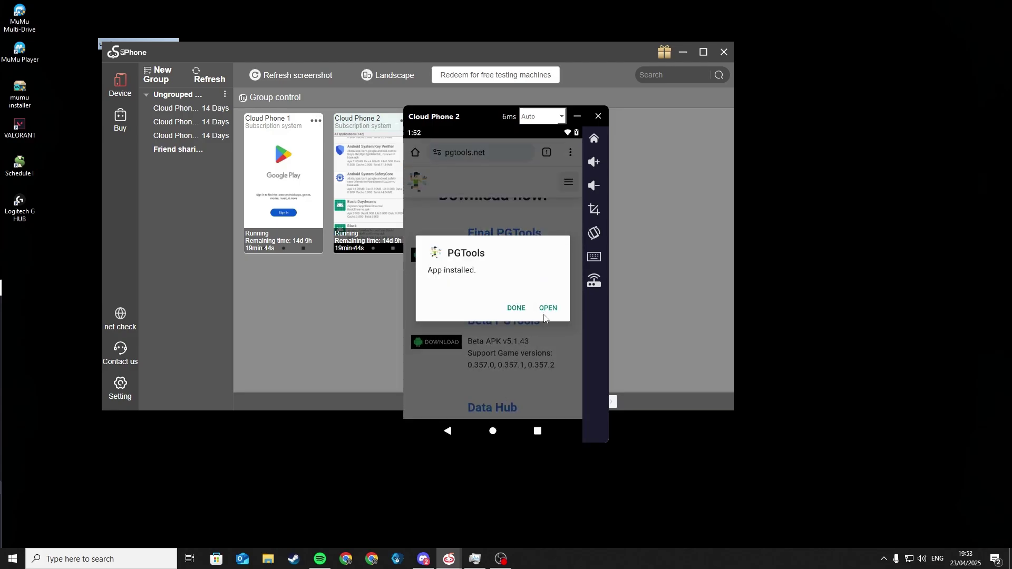
left_click(544, 311)
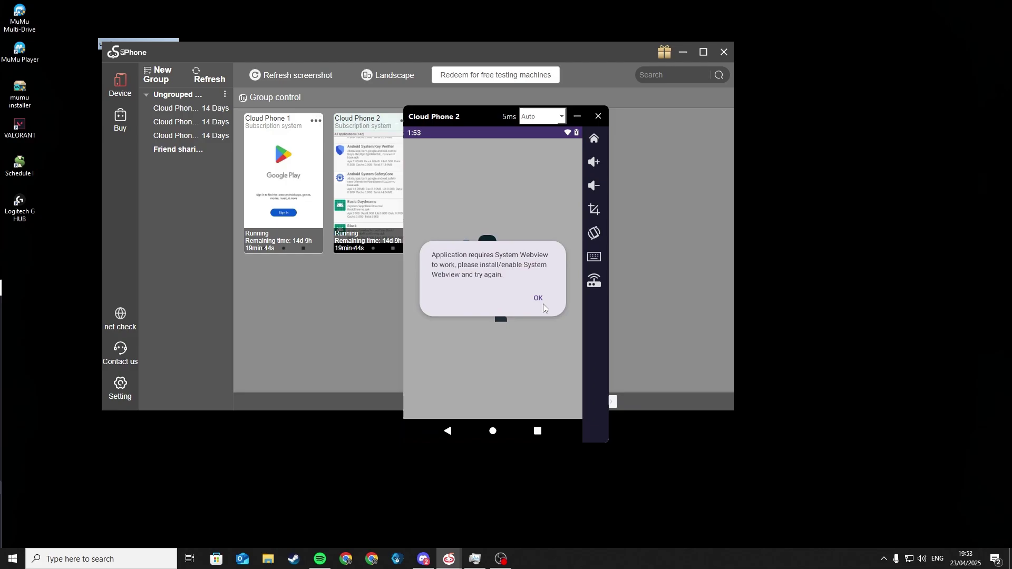
Dismiss the System Webview error, start installing Android System WebView, and return home.
left_click(543, 304)
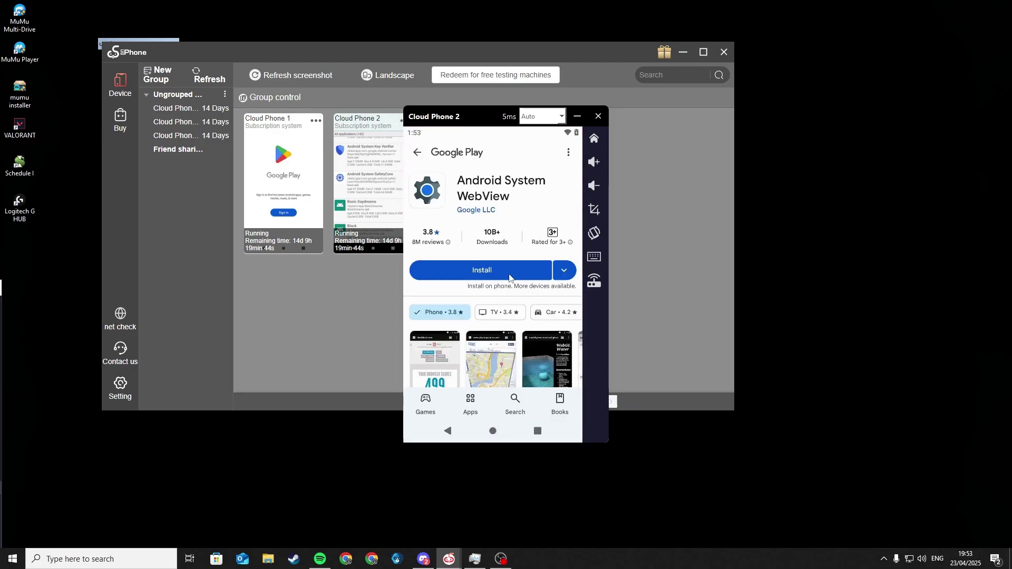
left_click(501, 267)
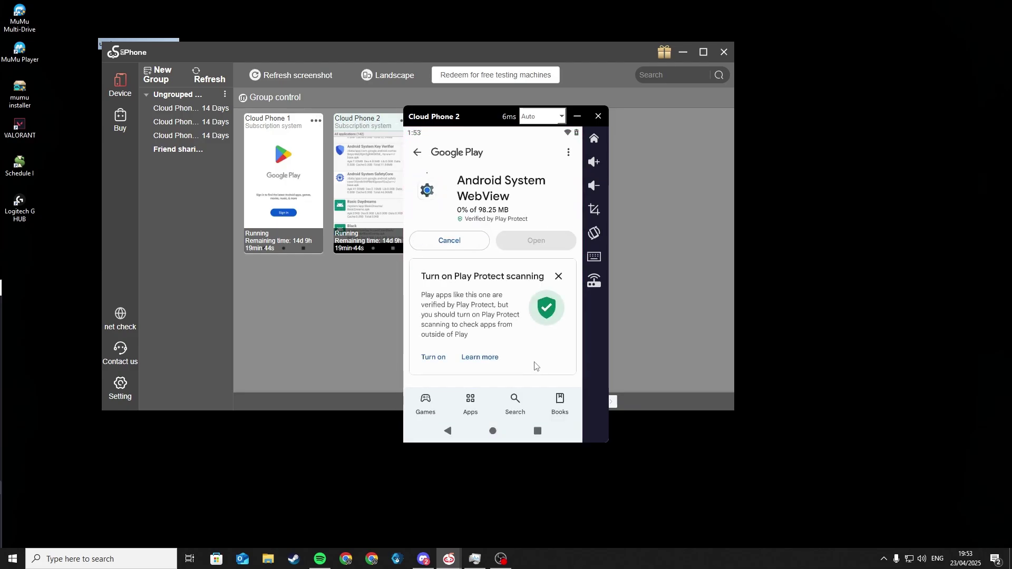
left_click(493, 431)
left_click(510, 358)
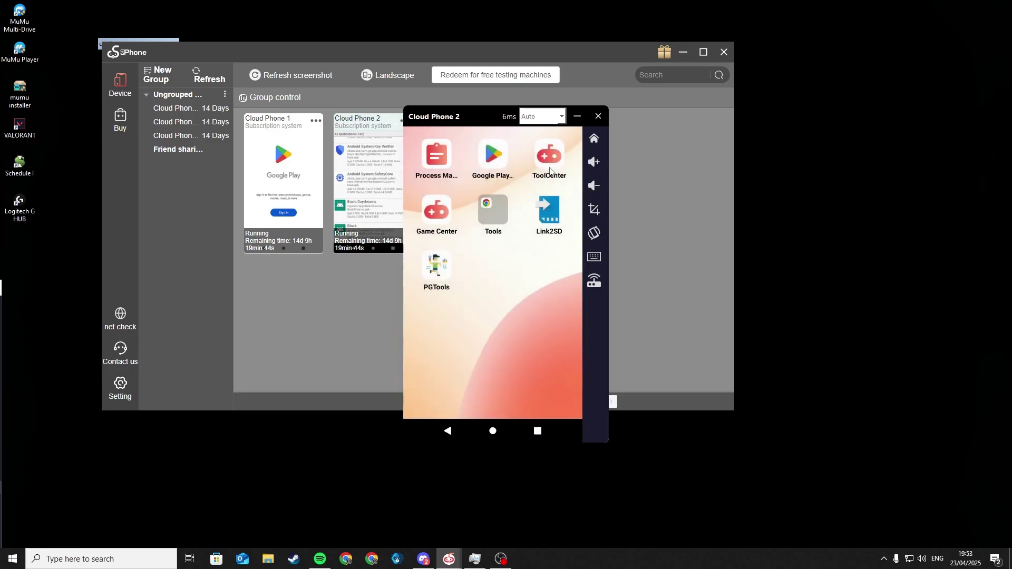
In Link2SD, convert Android System WebView to a system app and confirm with OK.
left_click(550, 215)
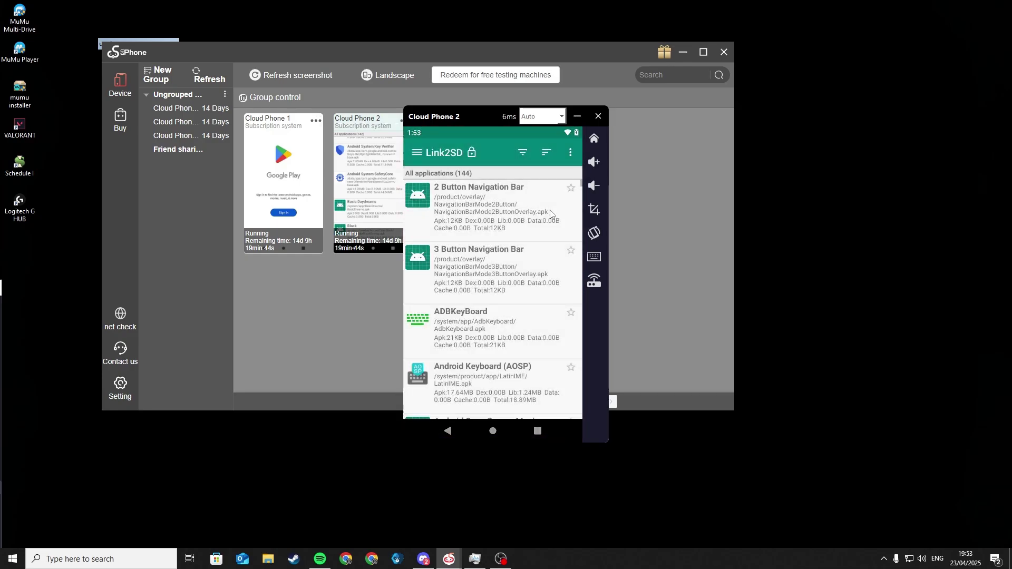
scroll(473, 258, "down", 5)
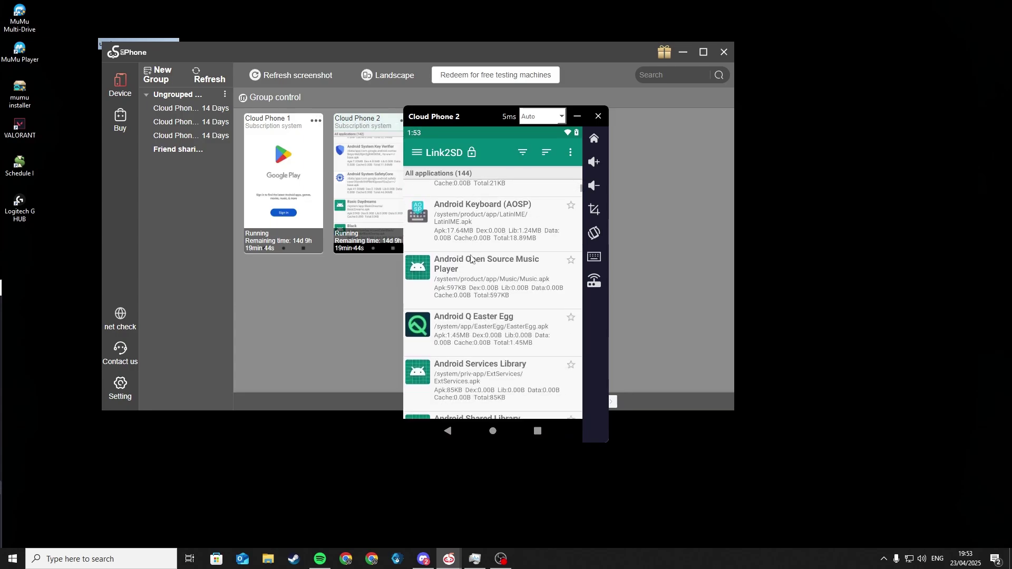
scroll(472, 258, "down", 5)
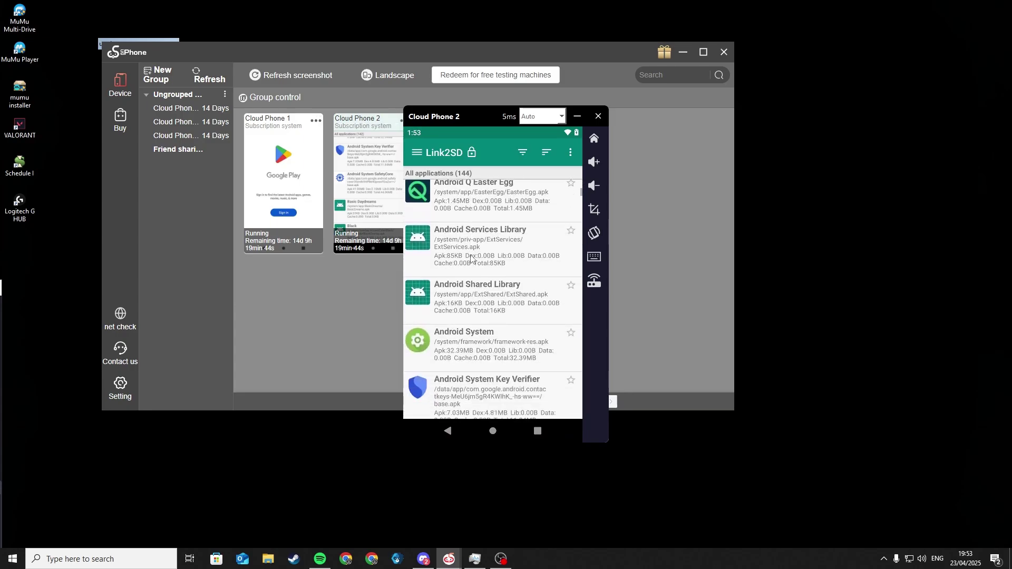
scroll(471, 258, "down", 5)
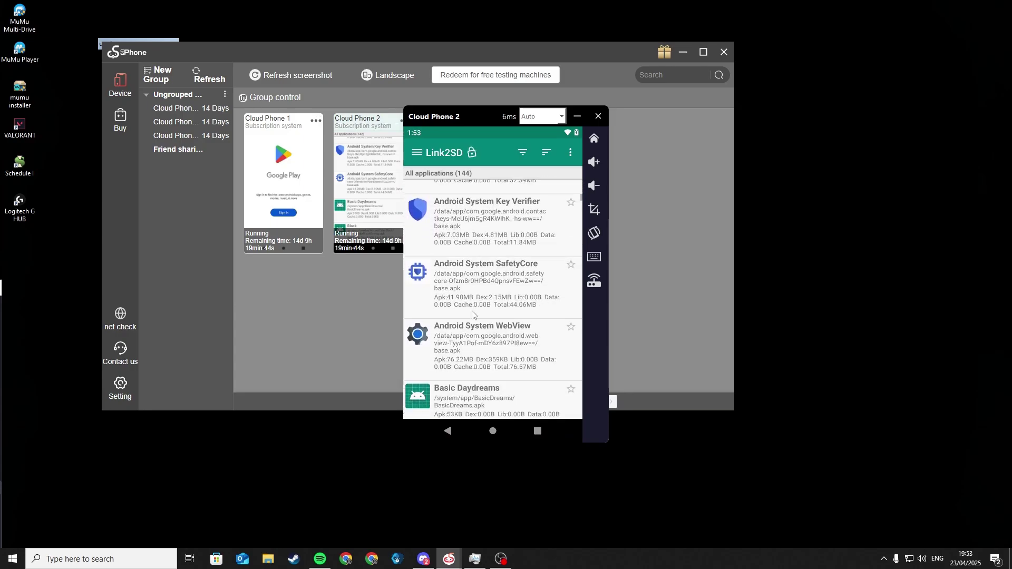
left_click(482, 343)
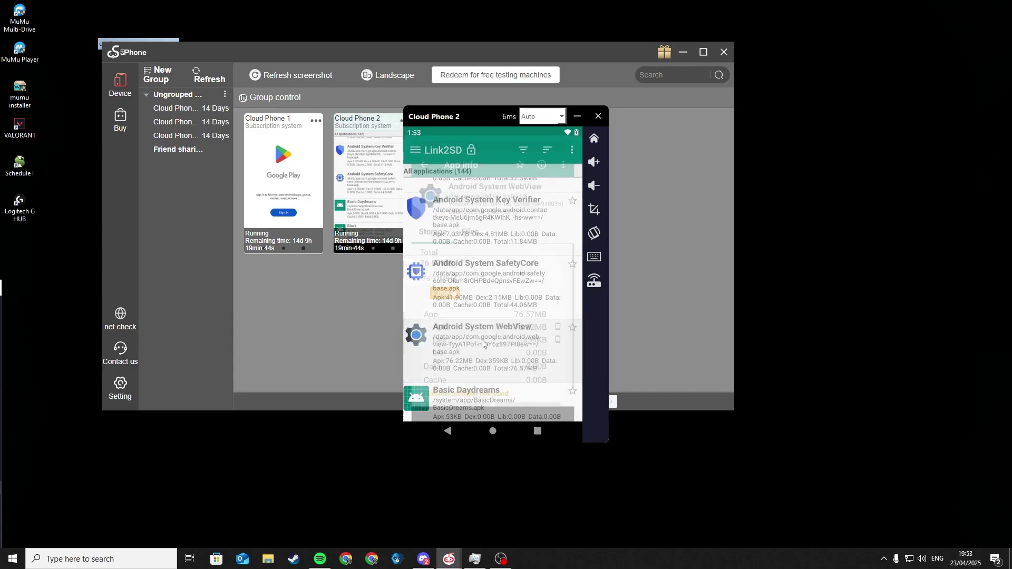
left_click(571, 152)
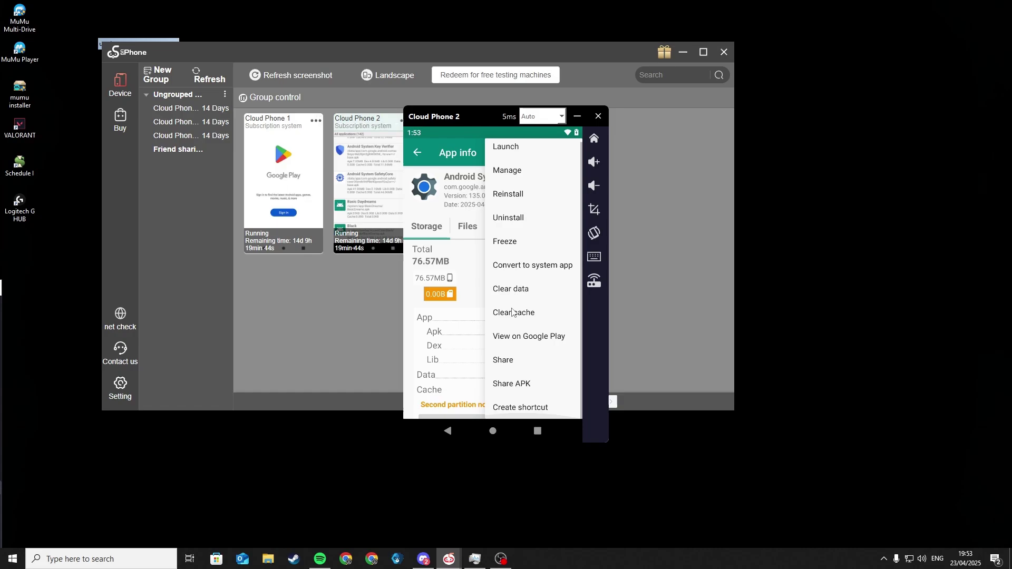
left_click(525, 267)
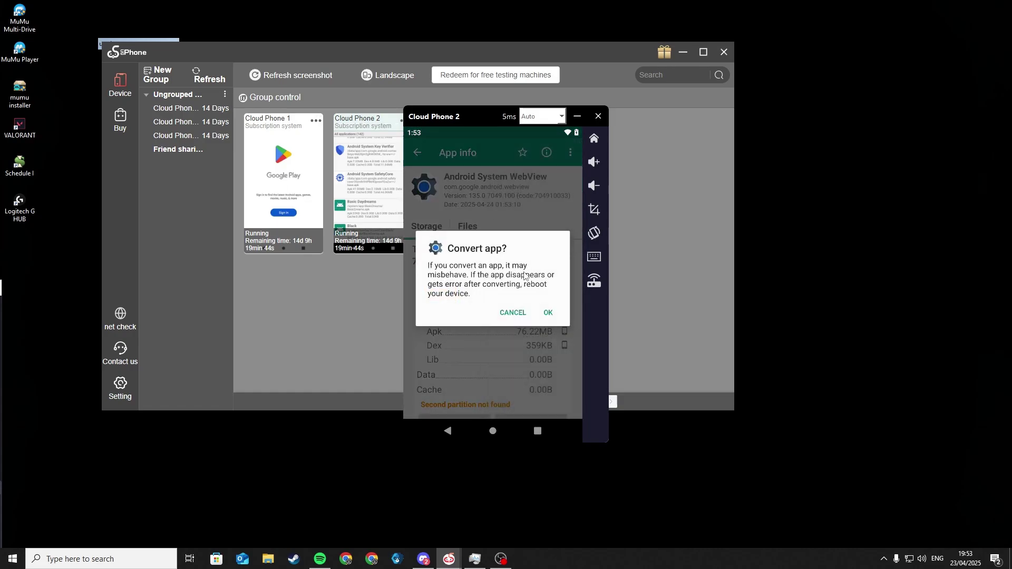
left_click(542, 312)
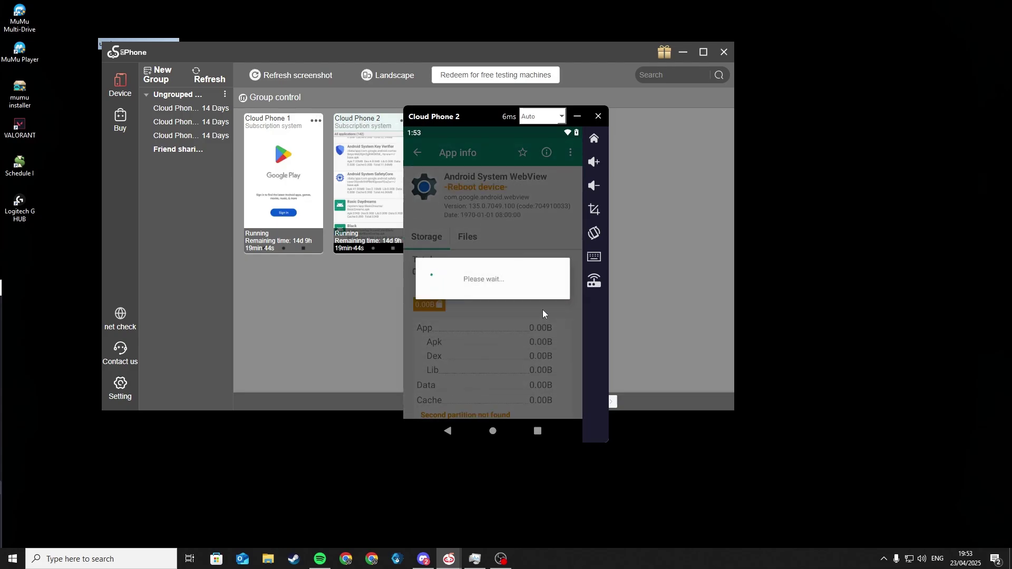
Leave the WebView info page, close Cloud Phone 2's window and restart the device.
left_click(418, 153)
left_click(598, 116)
mouse_move(405, 121)
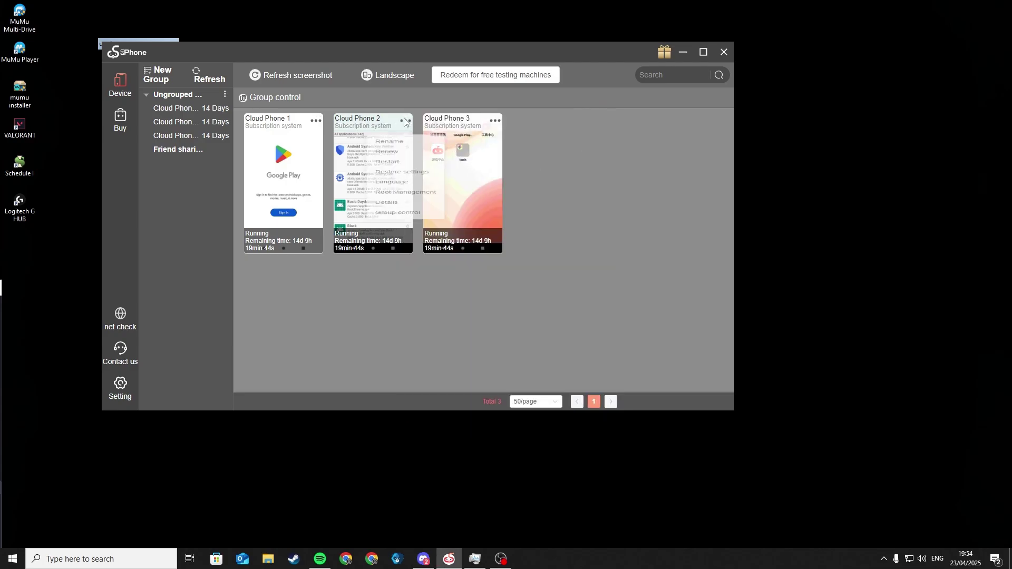
left_click(391, 177)
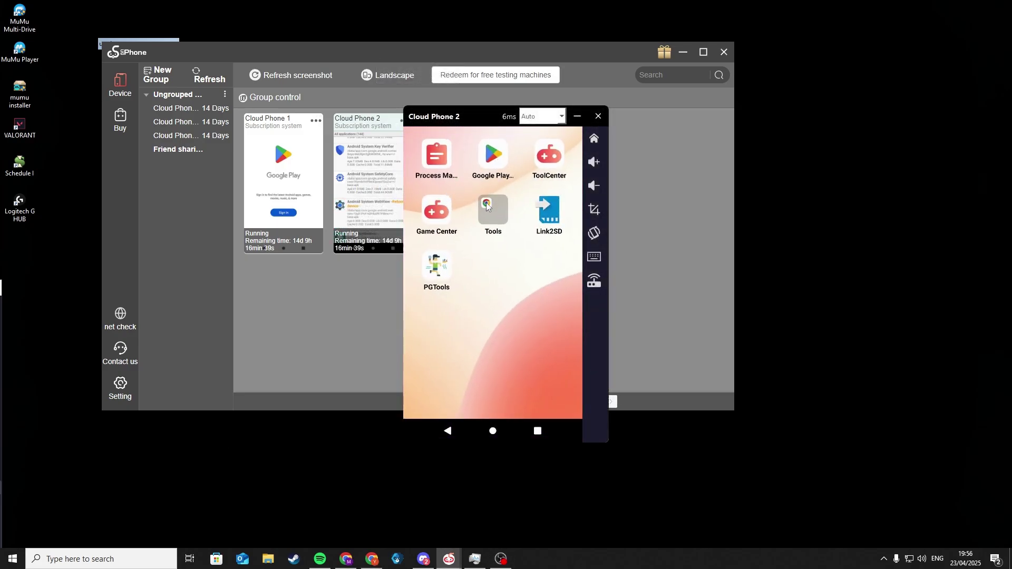
Search Google Play for 'gps joystick' and install Fake GPS Location-GPS JoyStick.
left_click(493, 154)
left_click(516, 422)
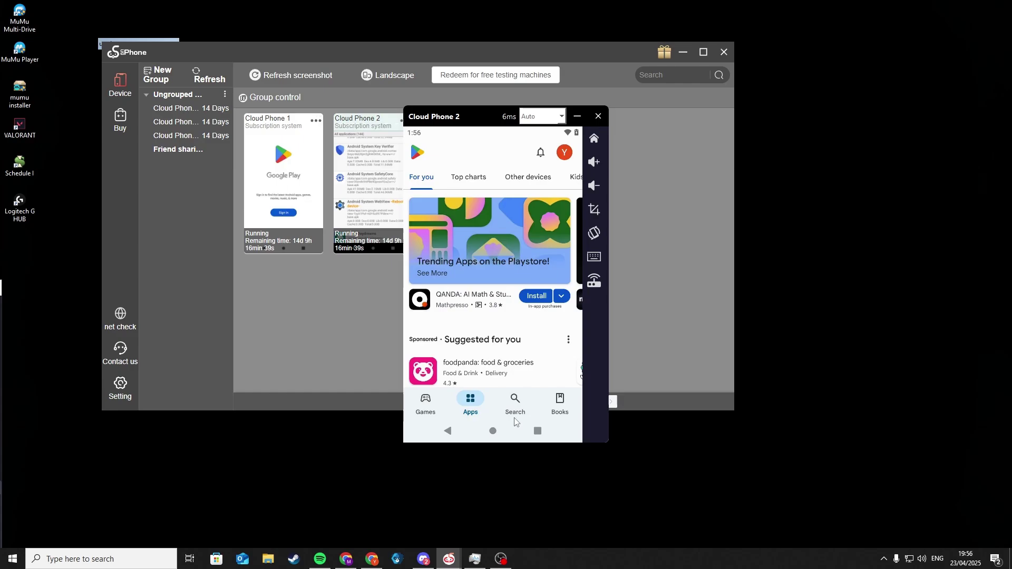
left_click(530, 408)
left_click(467, 154)
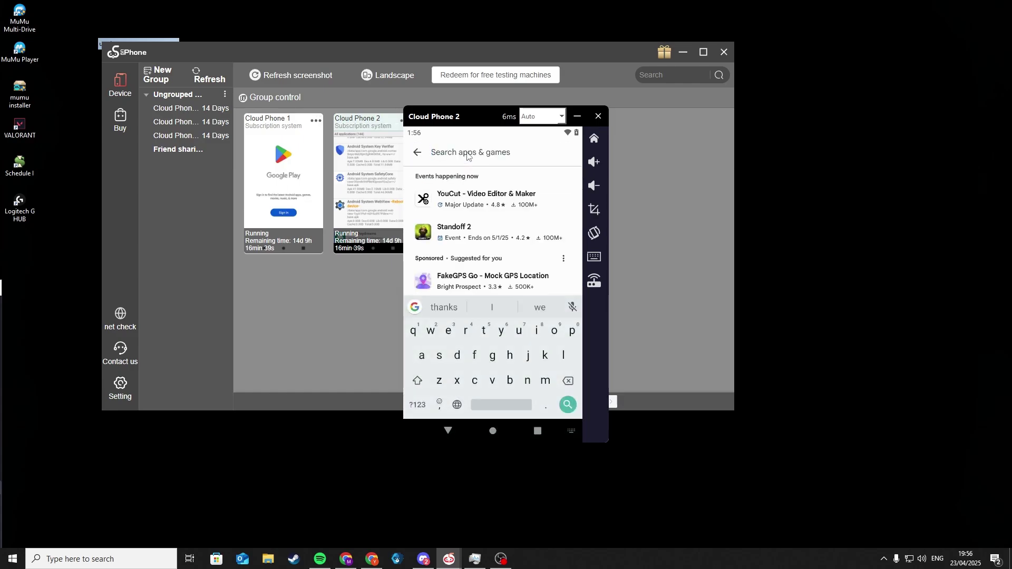
type("gps joystick")
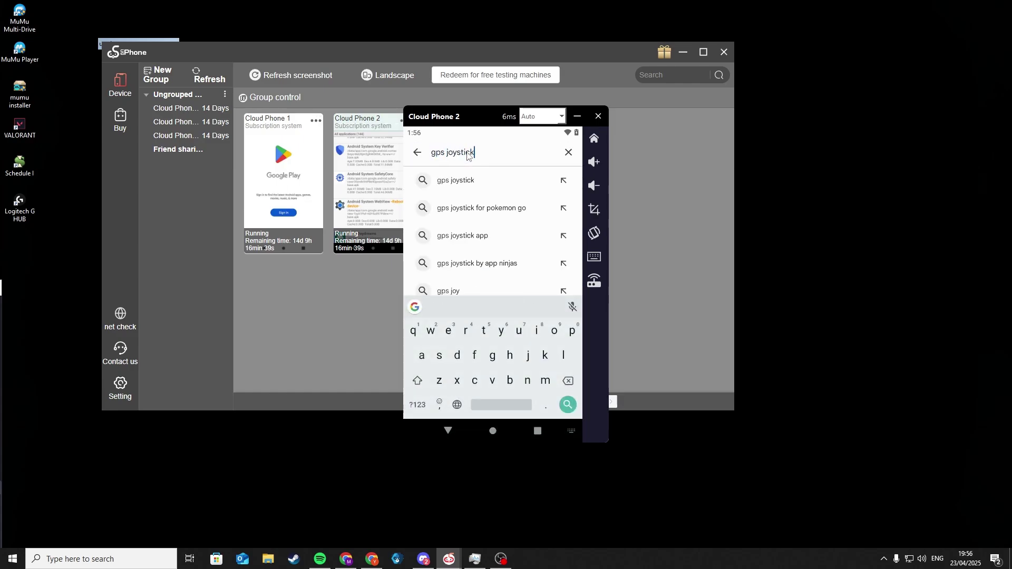
key("Return")
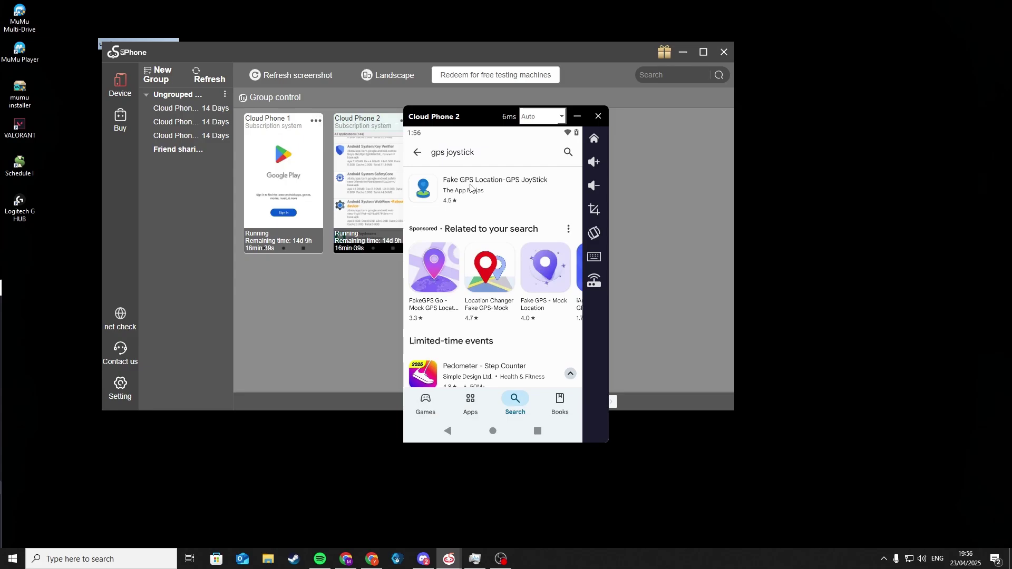
left_click(470, 188)
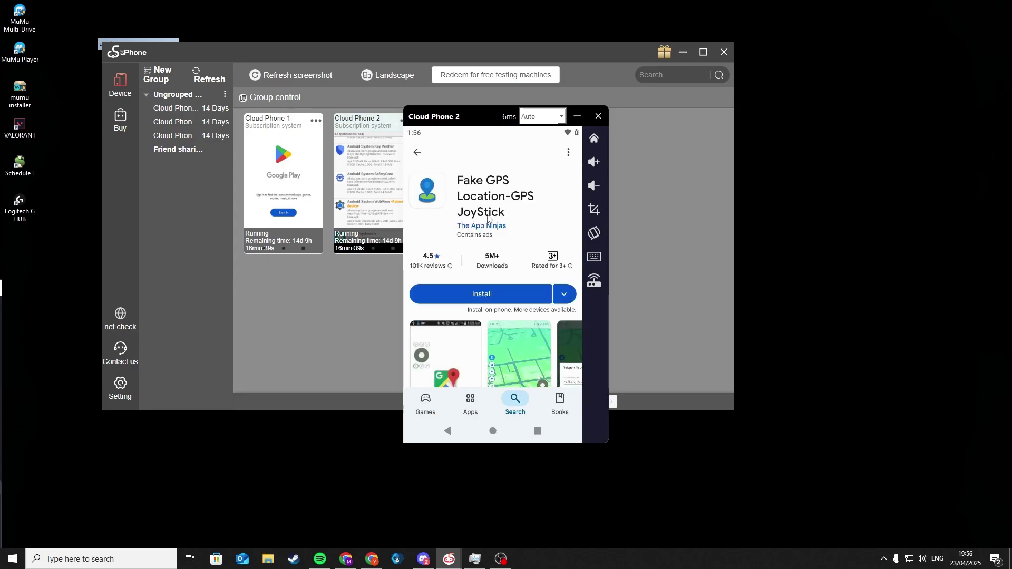
left_click(498, 299)
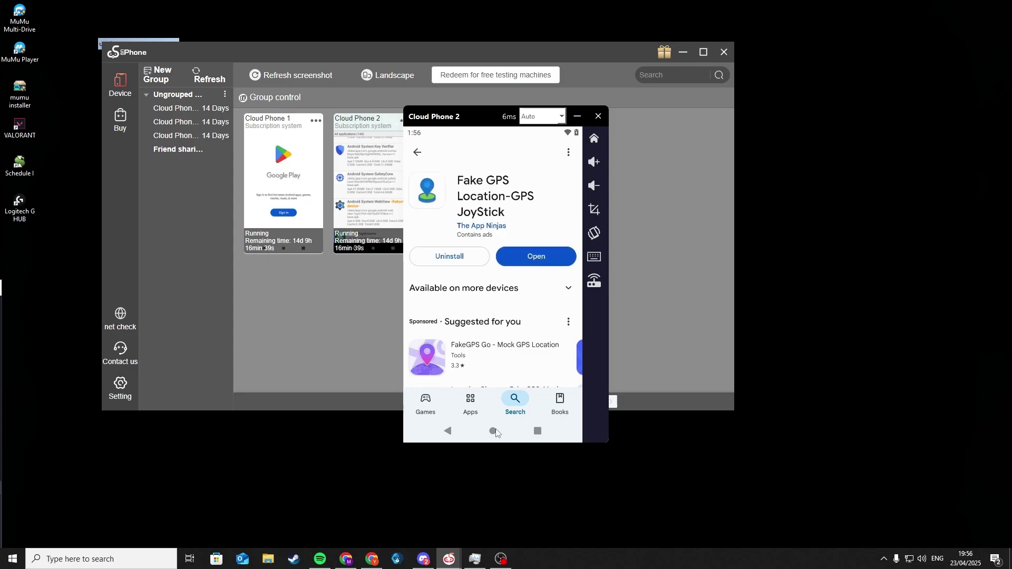
Launch GPS JoyStick, accept its privacy policy, and decline the Facebook and Rate Us prompts.
left_click(526, 260)
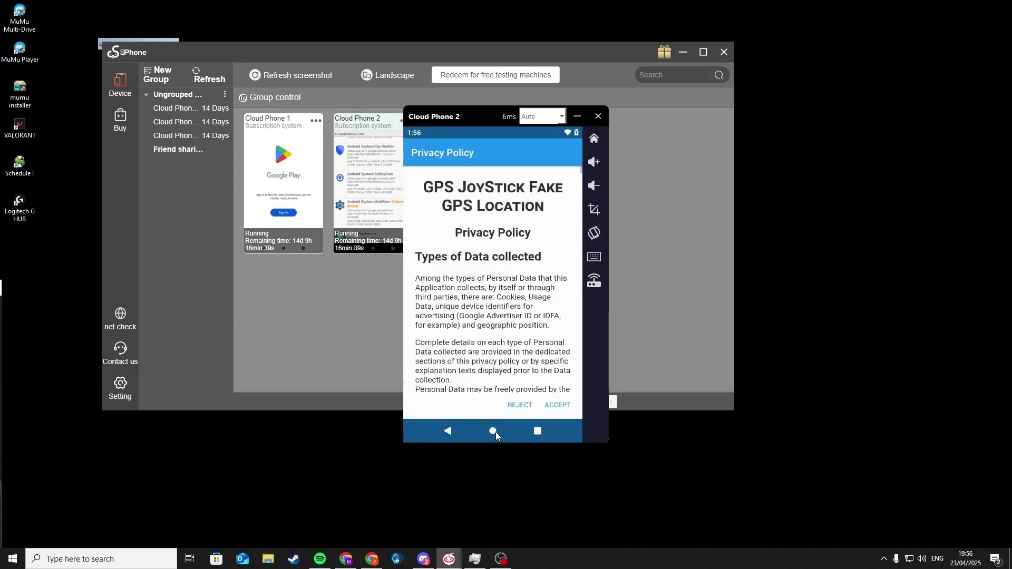
left_click(557, 405)
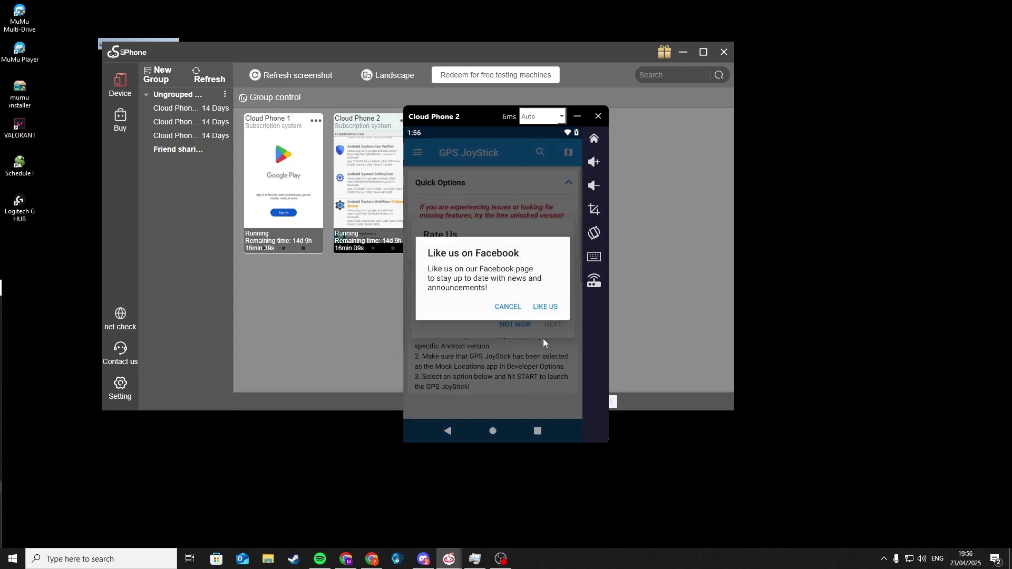
left_click(518, 308)
left_click(528, 331)
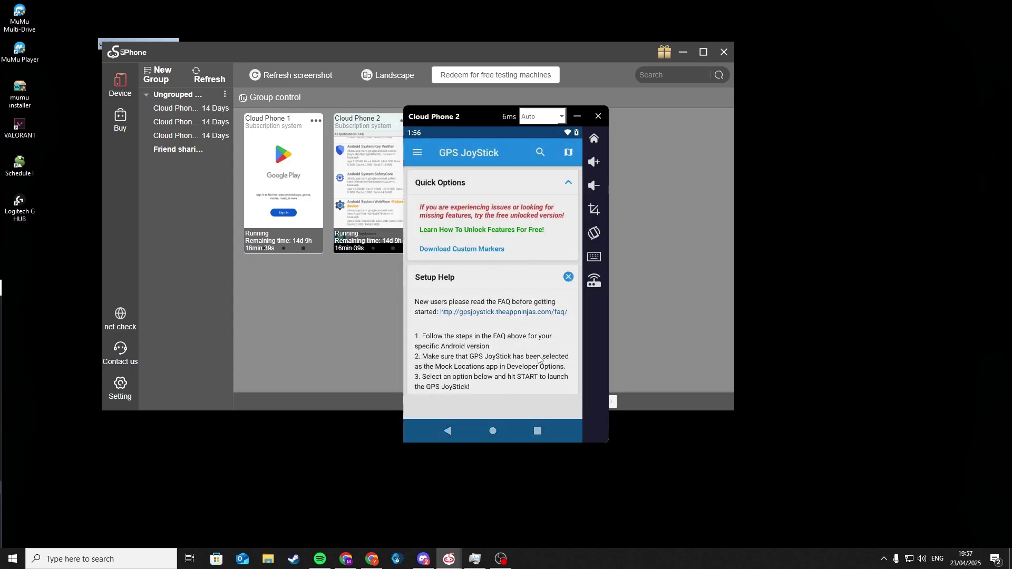
left_click_drag(536, 363, 535, 153)
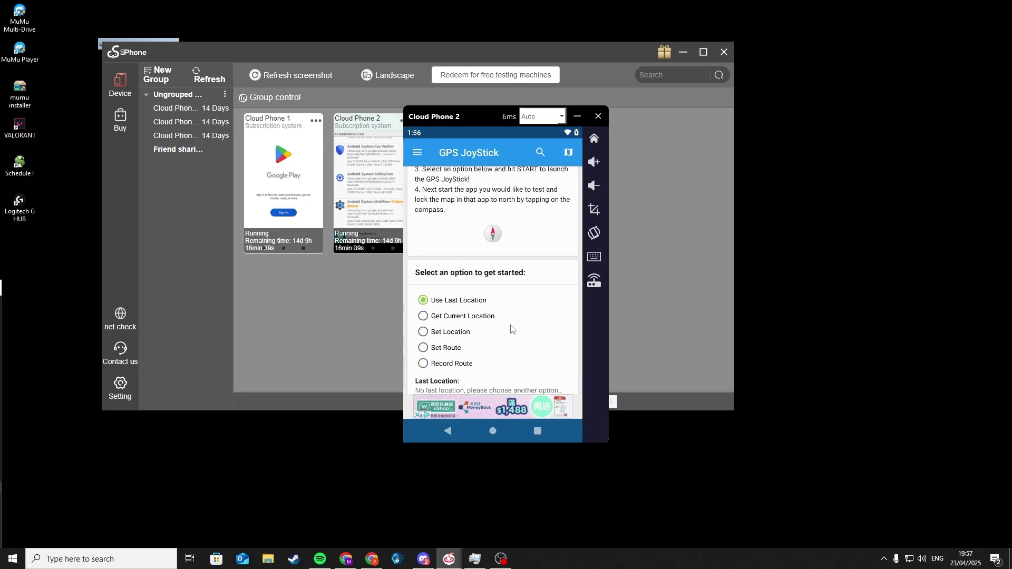
left_click_drag(510, 330, 513, 290)
Open PGTools and start its service.
left_click_drag(516, 395, 507, 258)
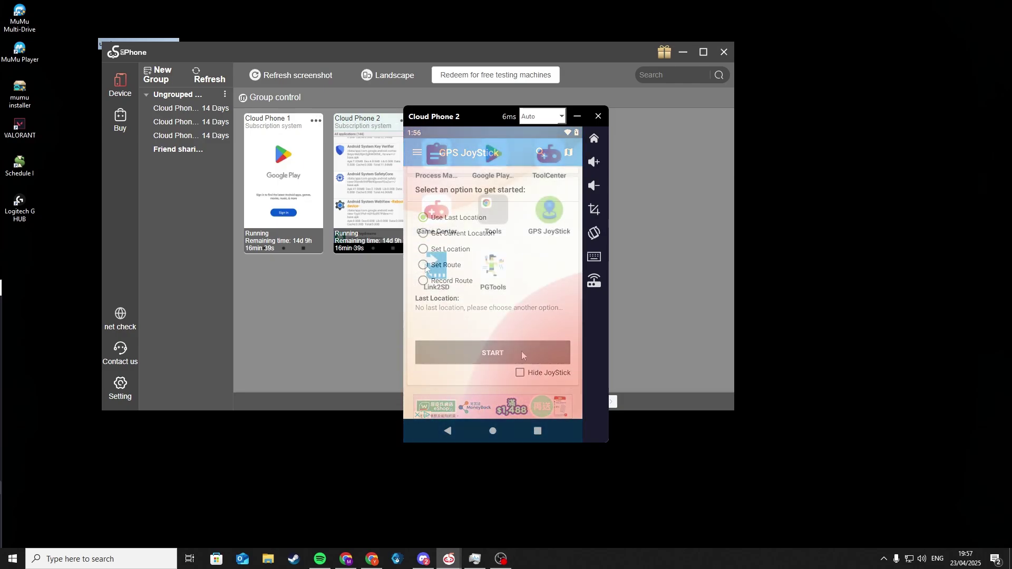
left_click(492, 264)
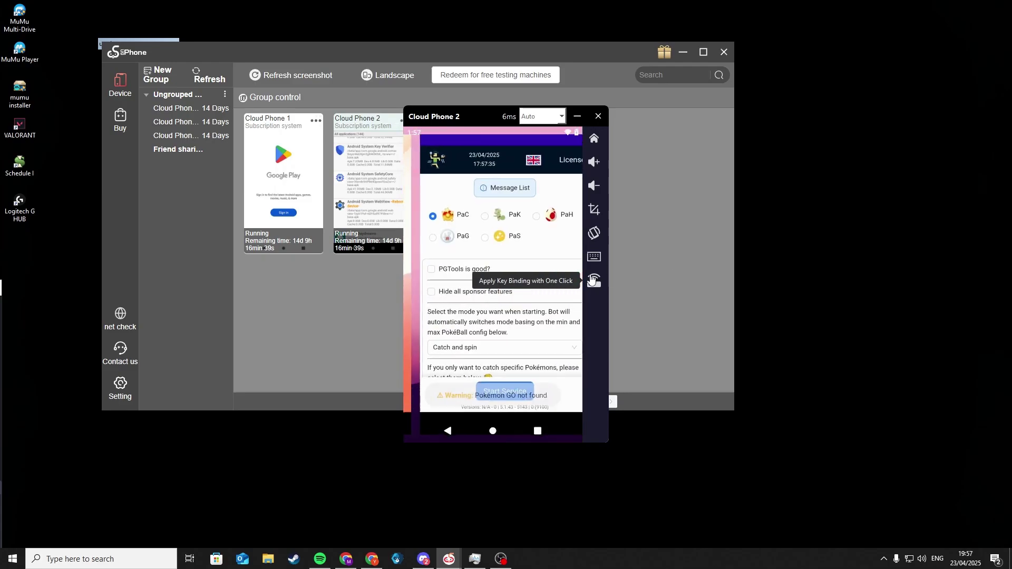
scroll(495, 274, "down", 5)
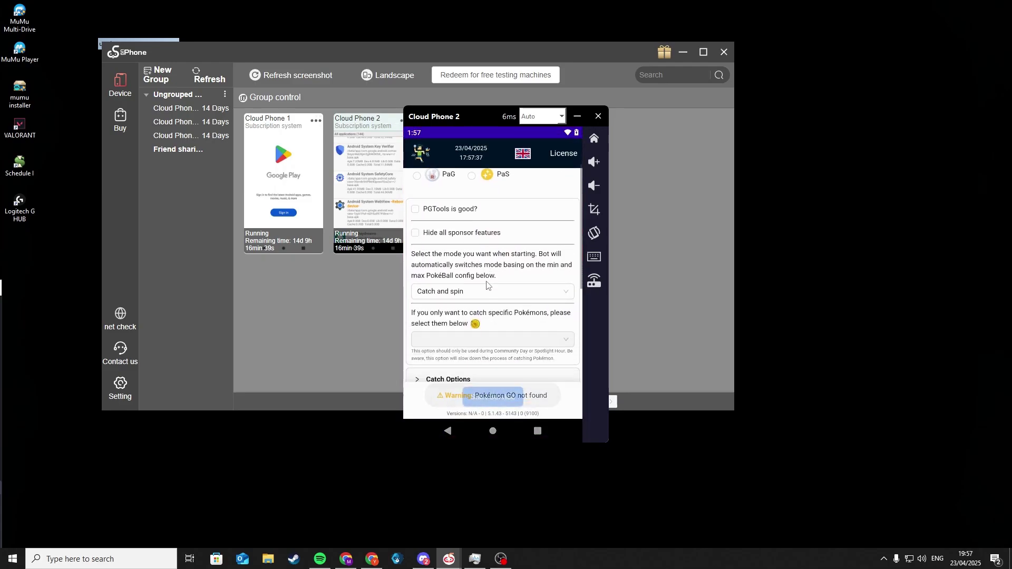
scroll(499, 300, "down", 1)
scroll(498, 316, "up", 2)
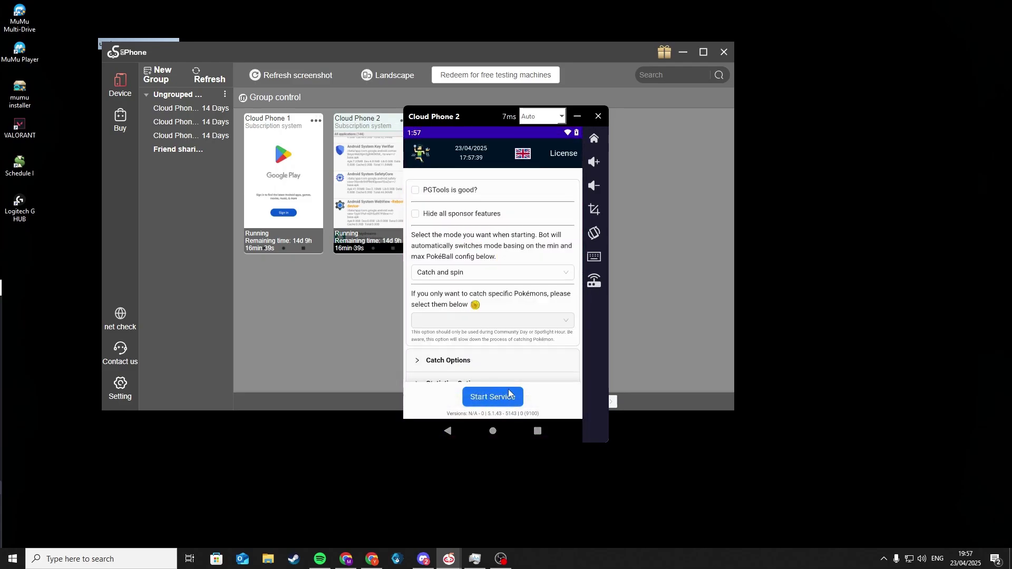
left_click(495, 397)
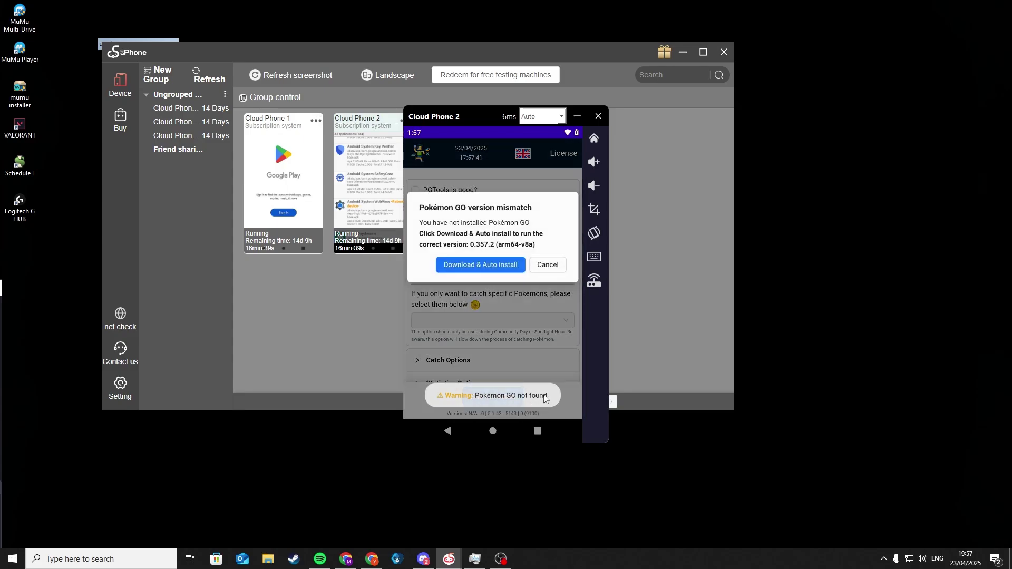
Allow PGTools to install unknown apps, then download and install the required Pokémon GO version.
left_click(488, 266)
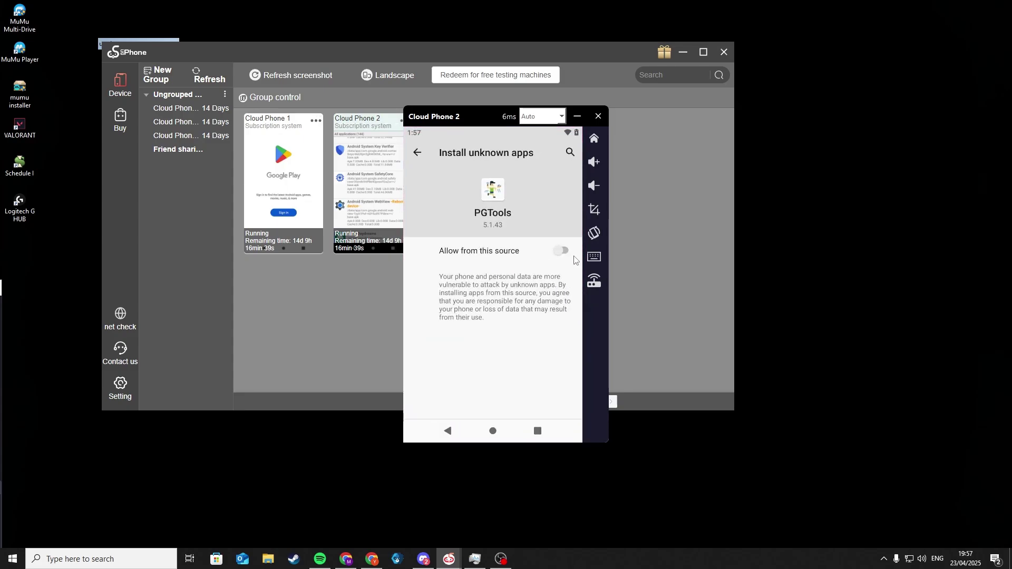
left_click(564, 252)
left_click(417, 152)
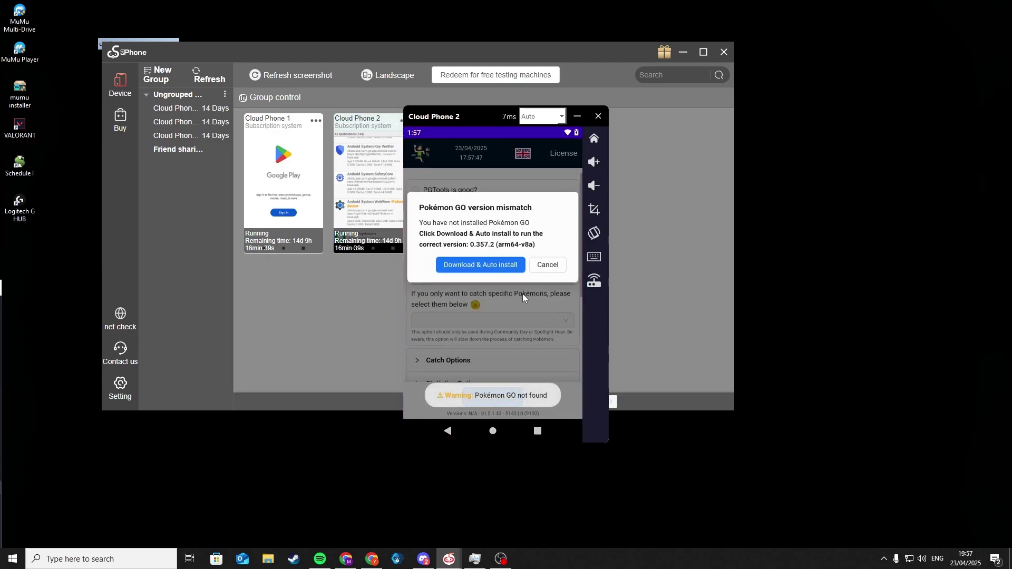
left_click(503, 267)
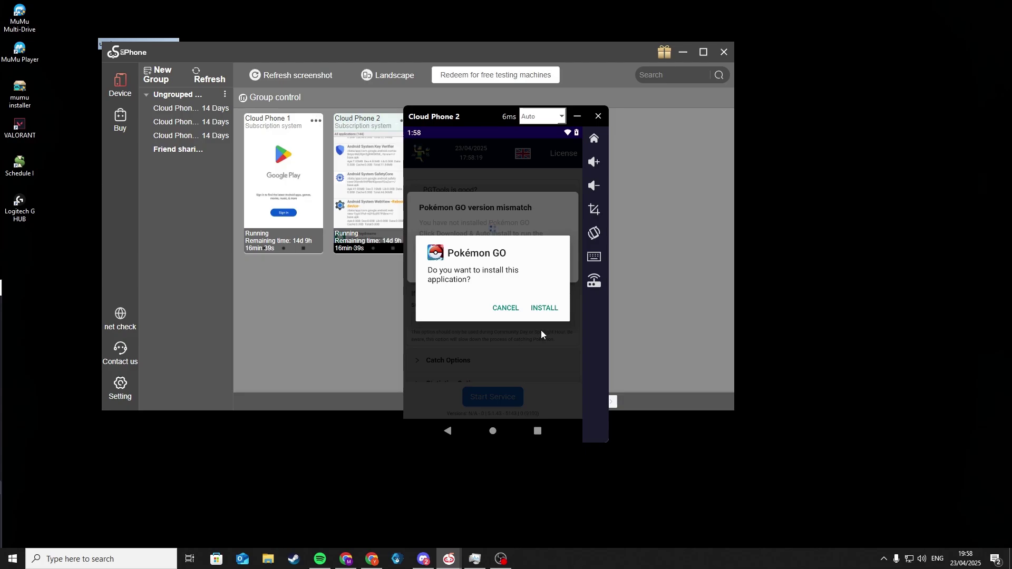
left_click(546, 306)
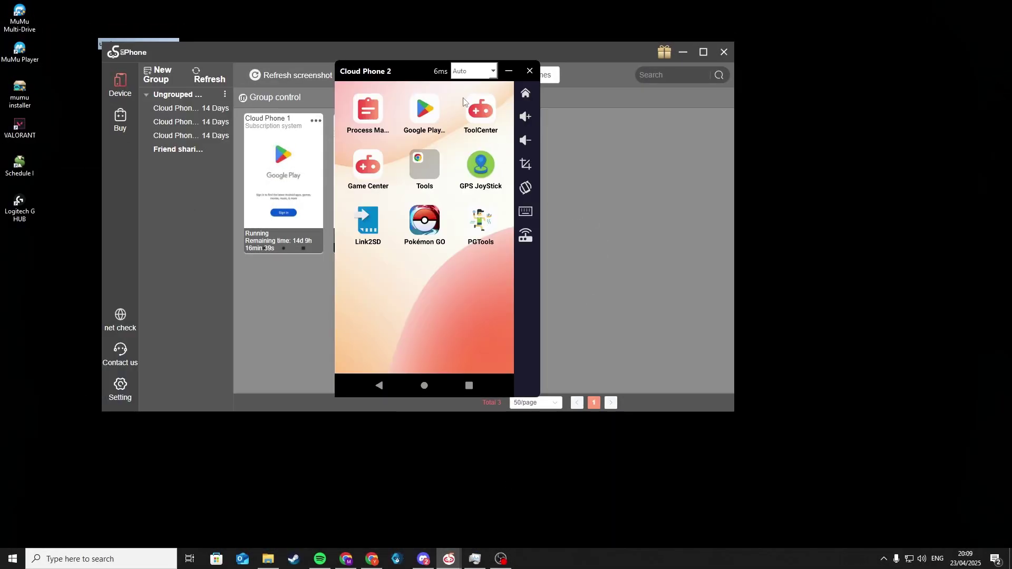
Check the PGTools notification and expand the full quick settings panel.
left_click_drag(425, 90, 430, 284)
left_click(498, 185)
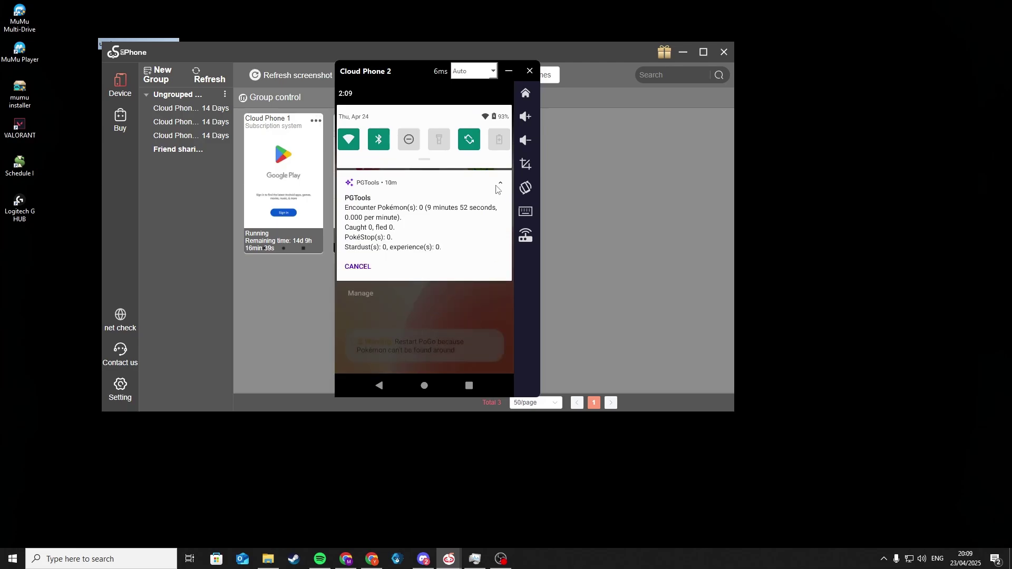
left_click_drag(434, 165, 435, 306)
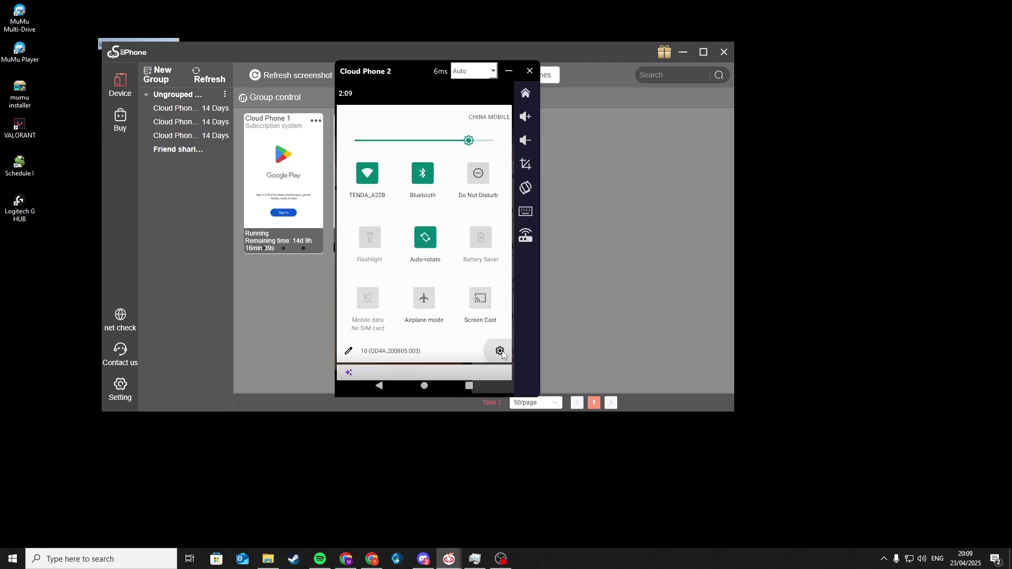
Confirm developer mode is on by tapping the build number in About phone.
left_click(499, 351)
scroll(440, 319, "down", 3)
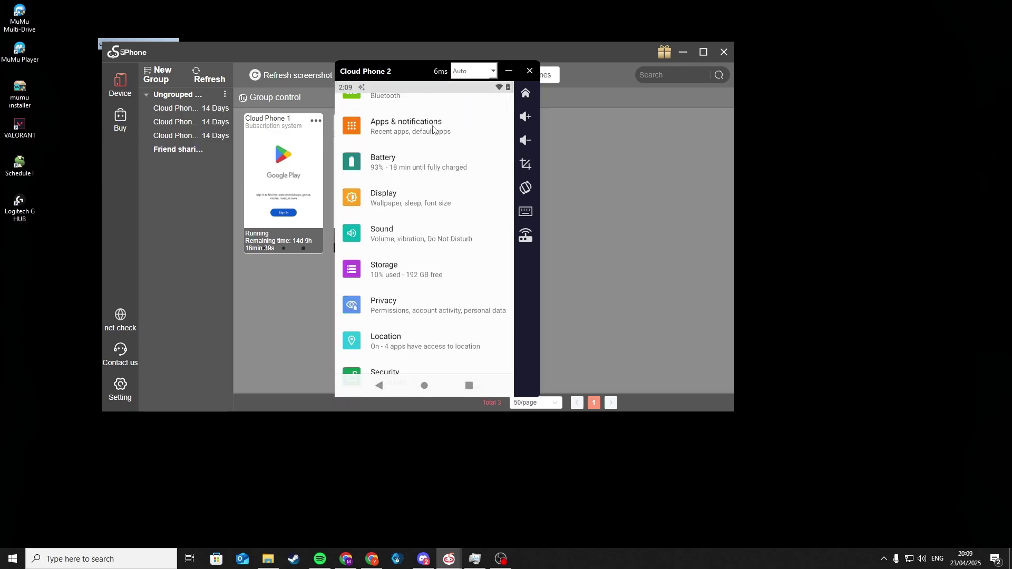
scroll(434, 129, "down", 5)
left_click(392, 360)
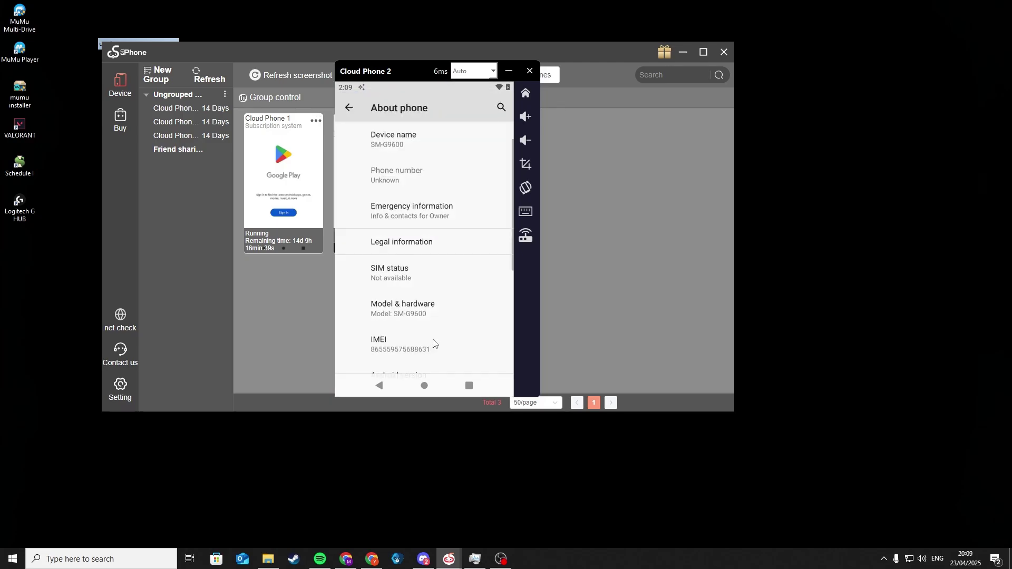
scroll(433, 343, "down", 5)
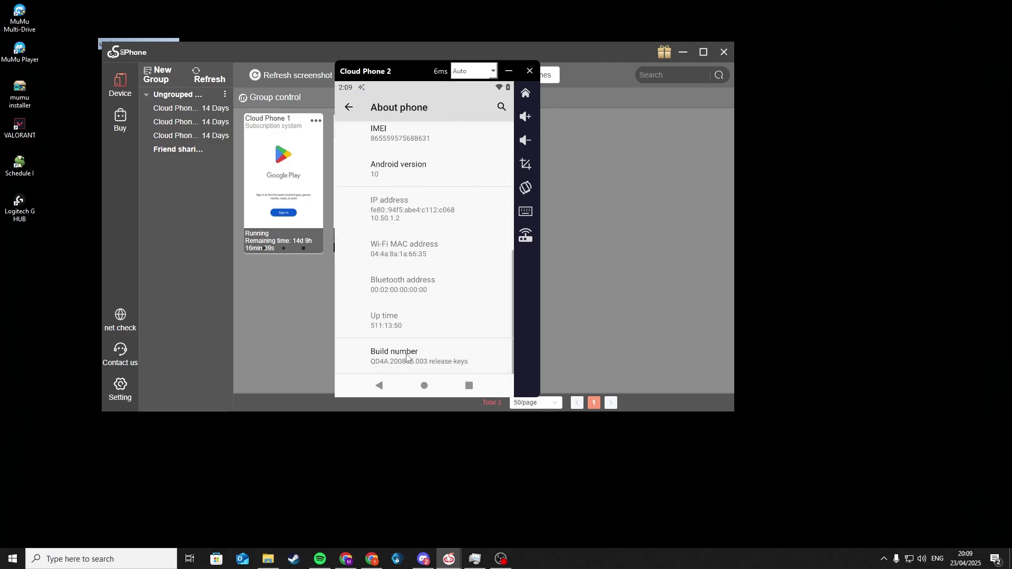
left_click(406, 357)
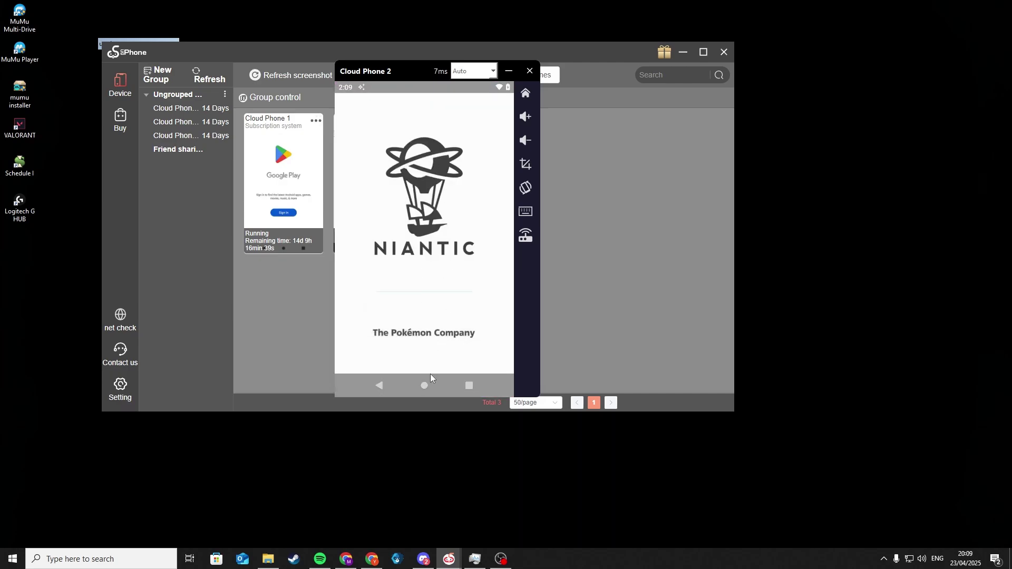
Start GPS JoyStick and follow its prompt to the mock location settings.
left_click(424, 385)
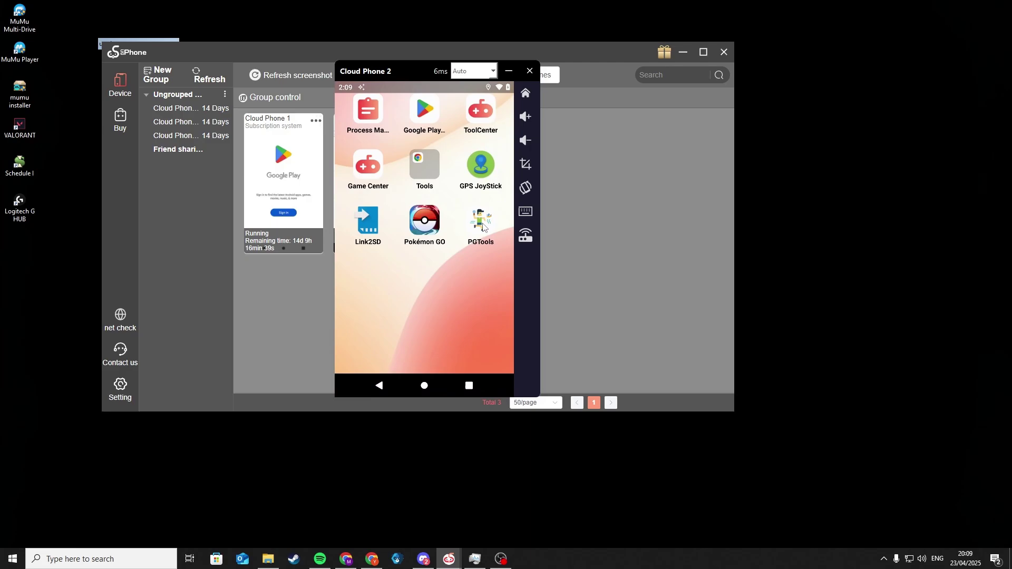
left_click(480, 167)
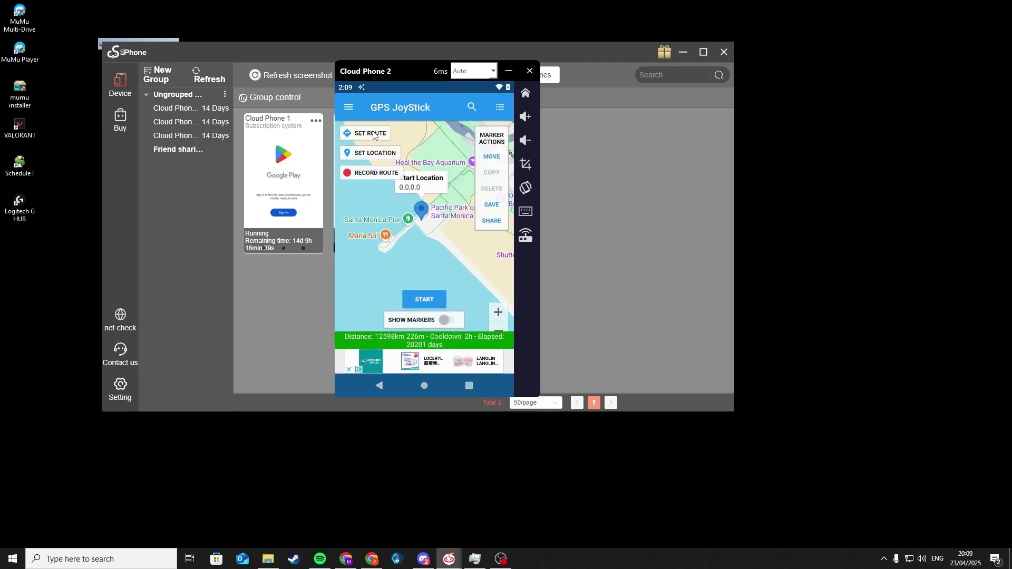
left_click(428, 300)
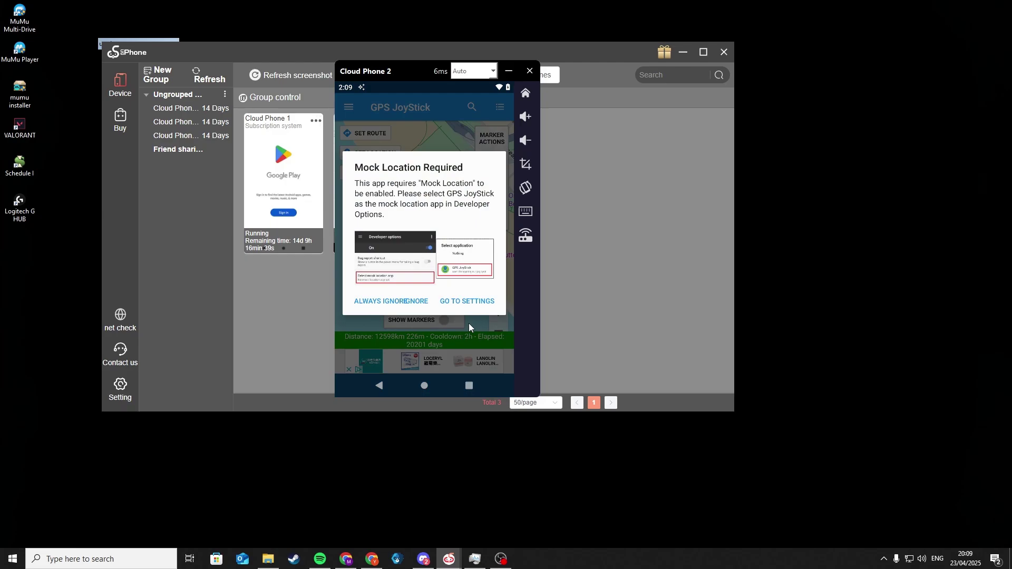
left_click(466, 303)
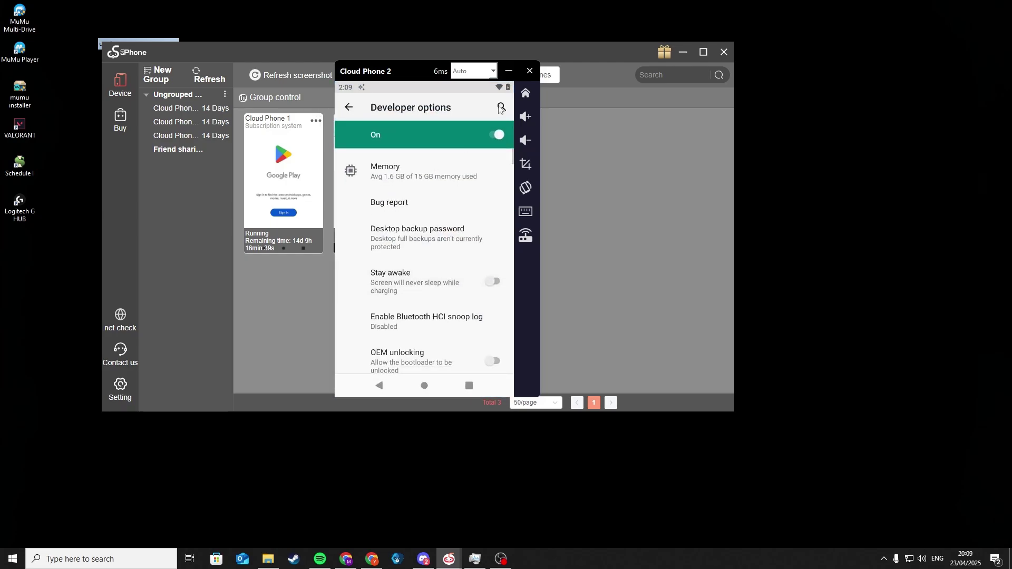
Search Developer options for 'mock' and choose GPS JoyStick as the mock location app.
left_click(501, 107)
type("mock")
key("Return")
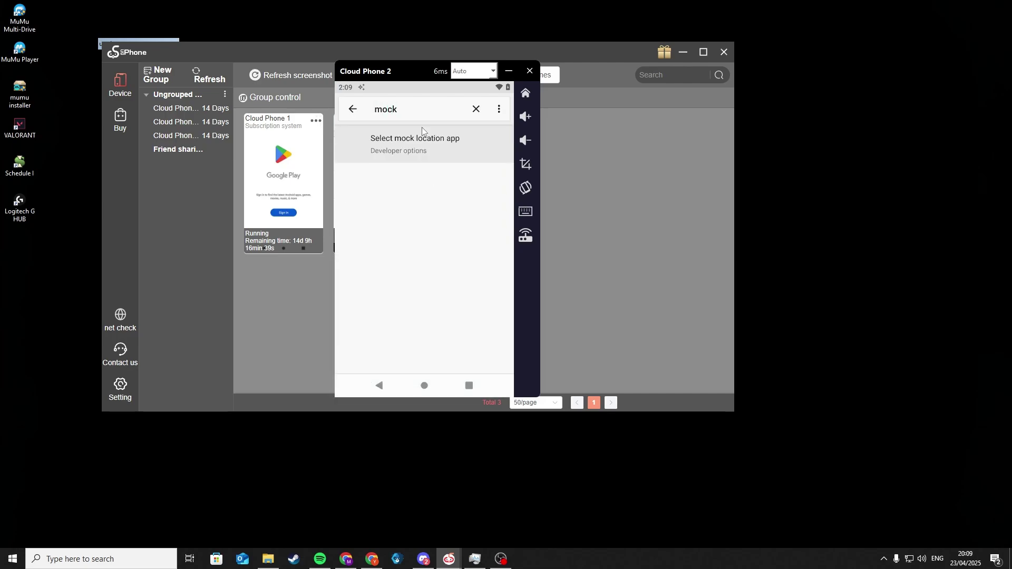
left_click(427, 150)
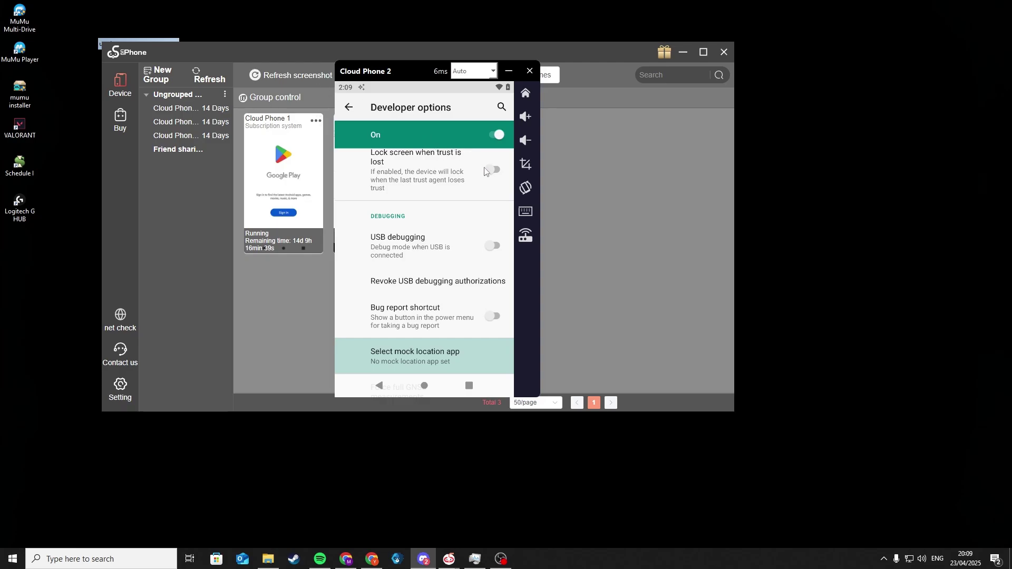
left_click(440, 355)
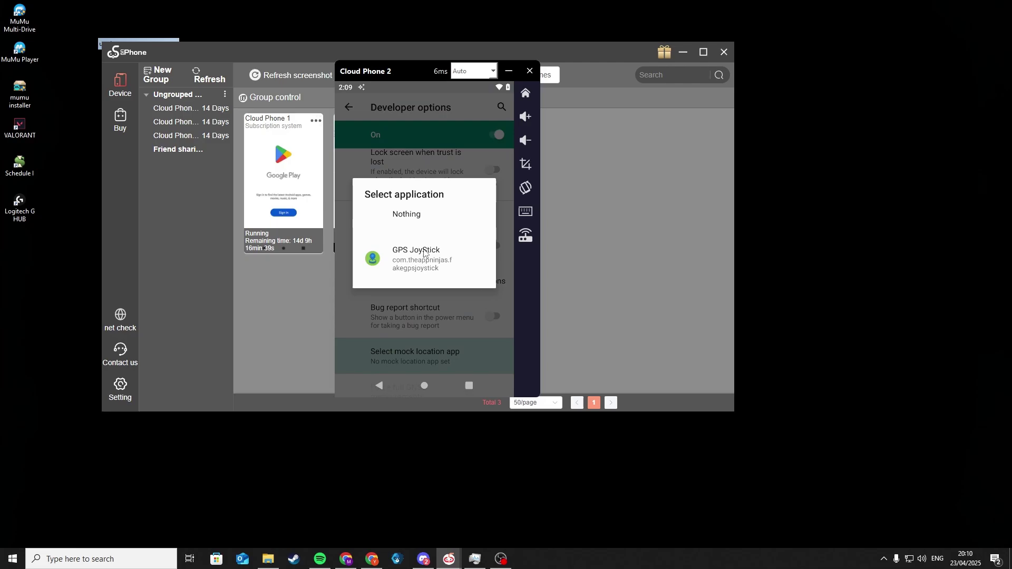
left_click(435, 261)
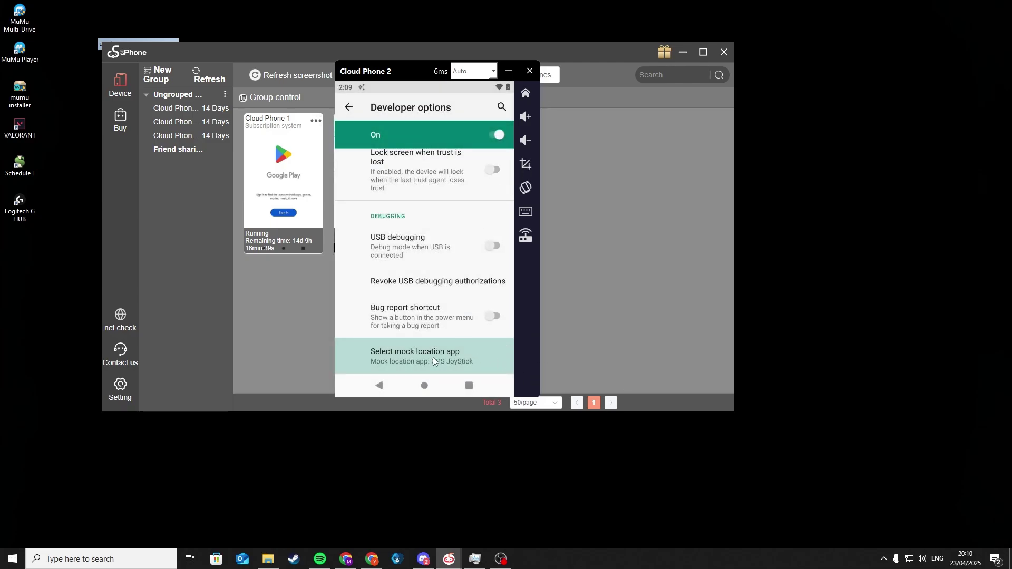
left_click_drag(433, 338, 442, 292)
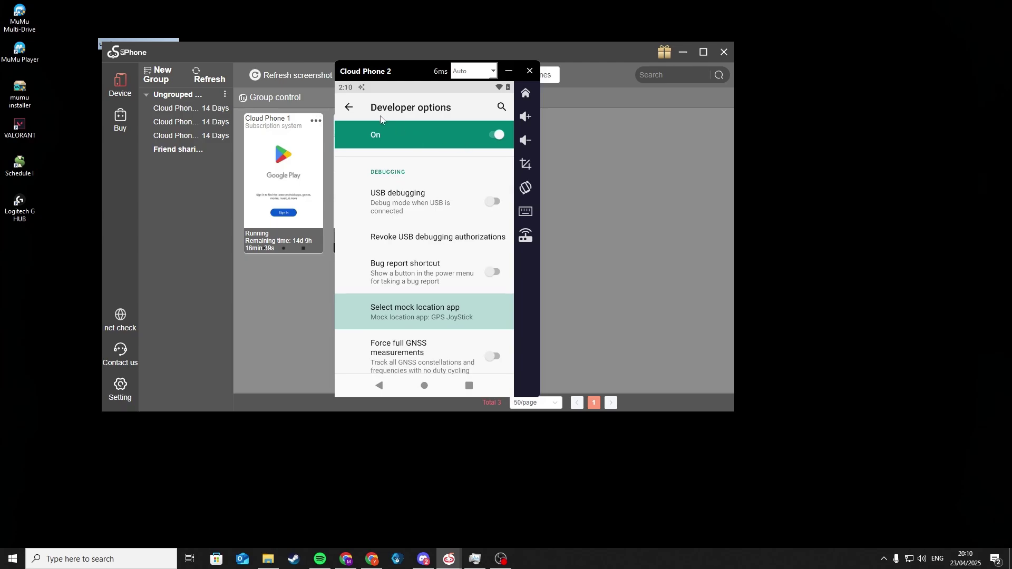
left_click(353, 111)
left_click(425, 385)
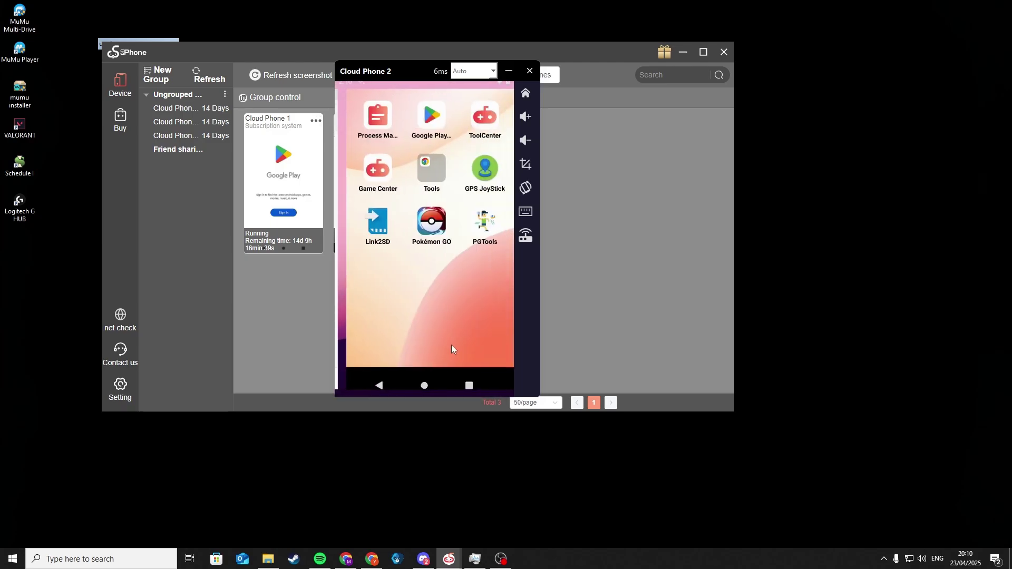
Launch GPS JoyStick, decline the Facebook and rating pop-ups, start spoofing, and return home.
left_click(484, 179)
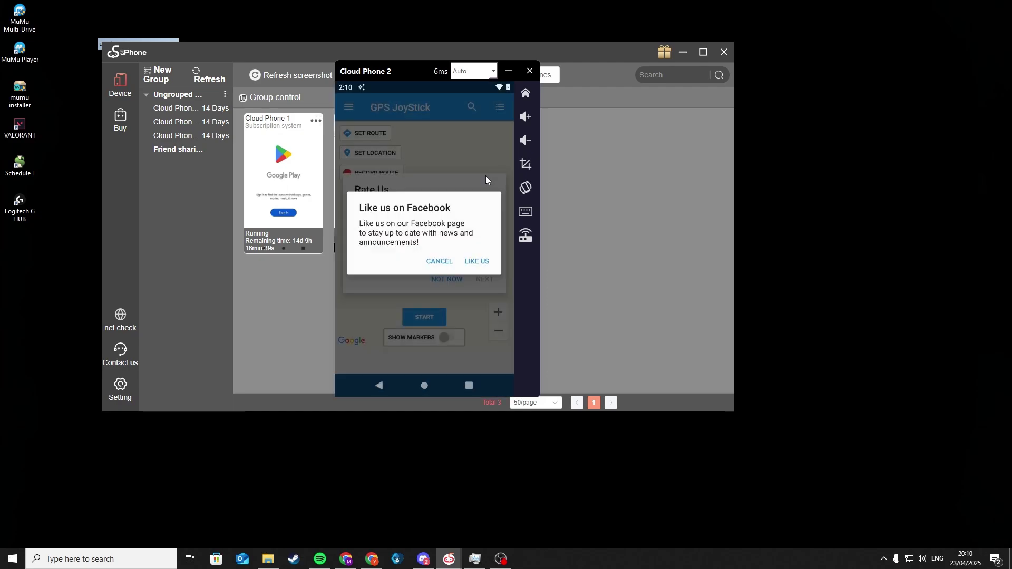
left_click(446, 261)
left_click(448, 279)
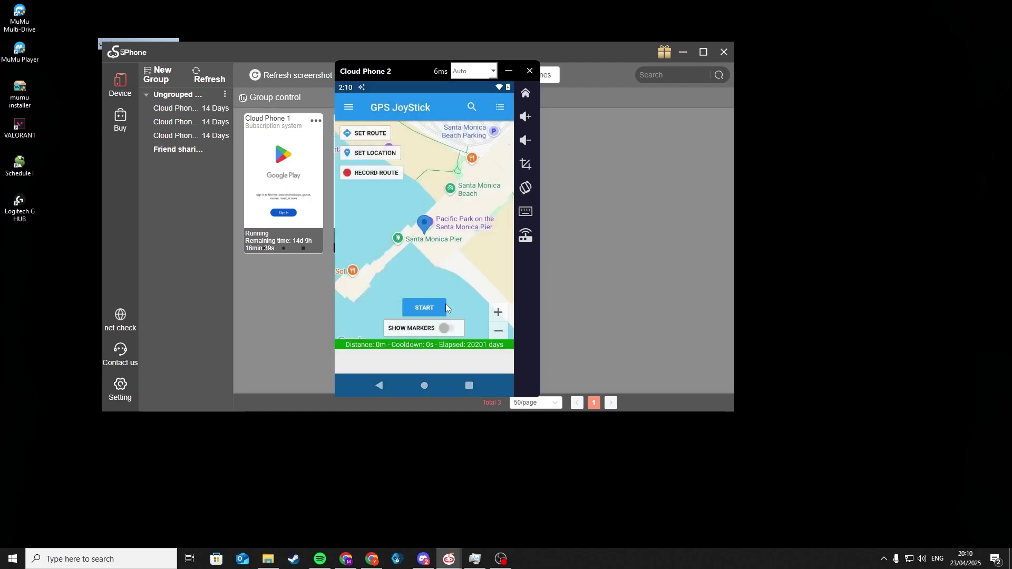
left_click(425, 308)
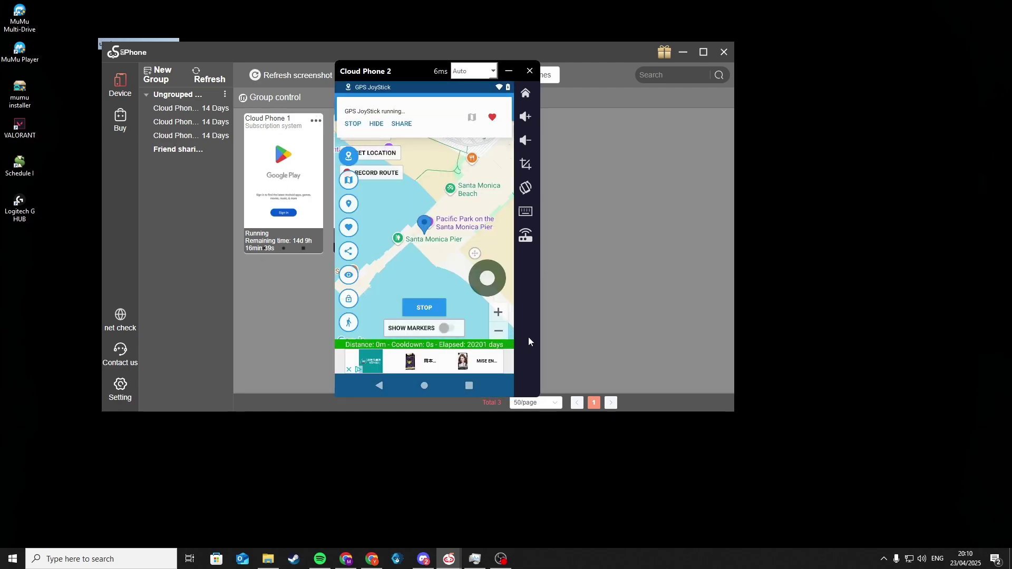
left_click(431, 385)
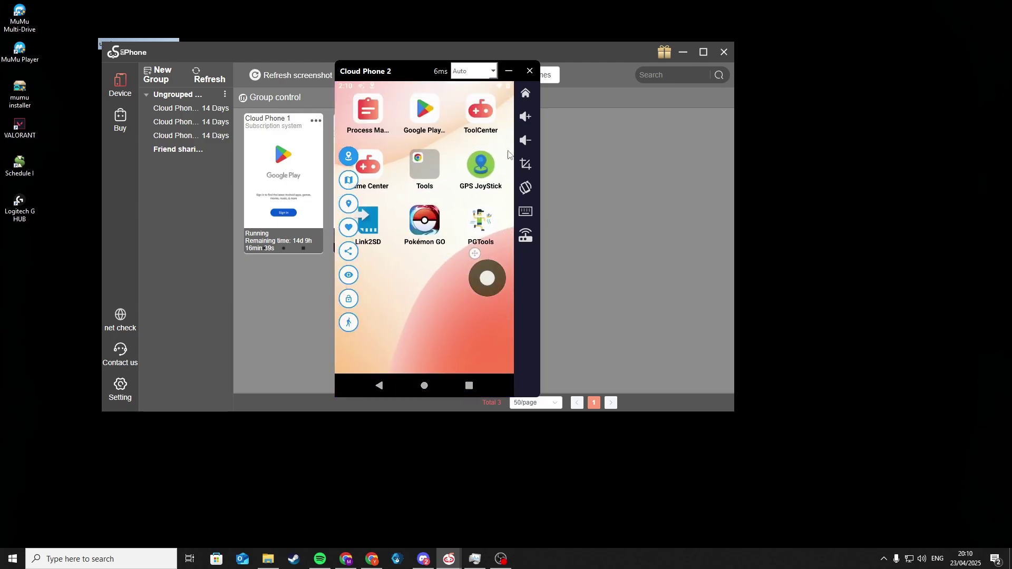
Launch Pokémon GO from the home screen and let it load the map.
left_click(427, 221)
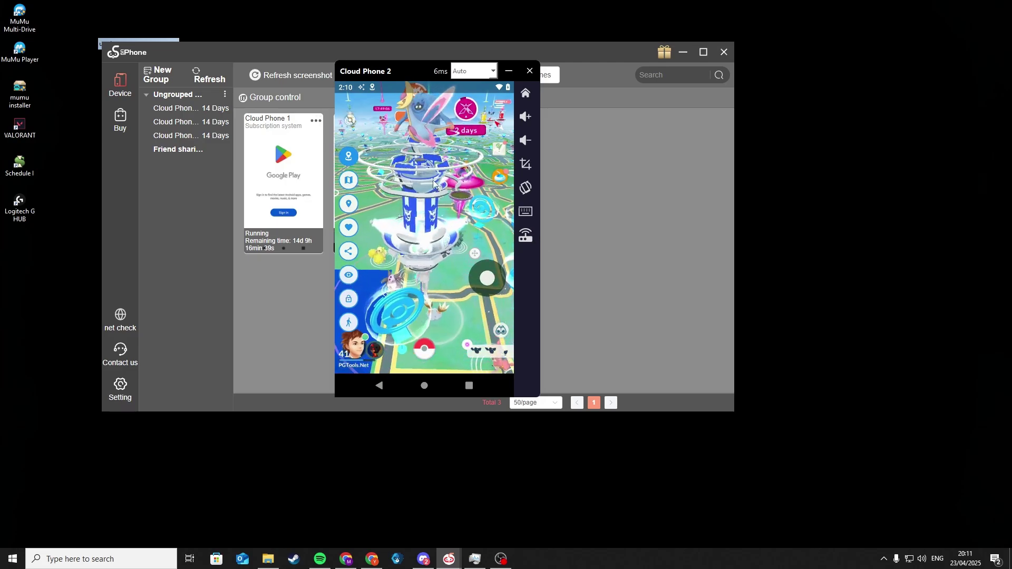
left_click_drag(380, 95, 394, 240)
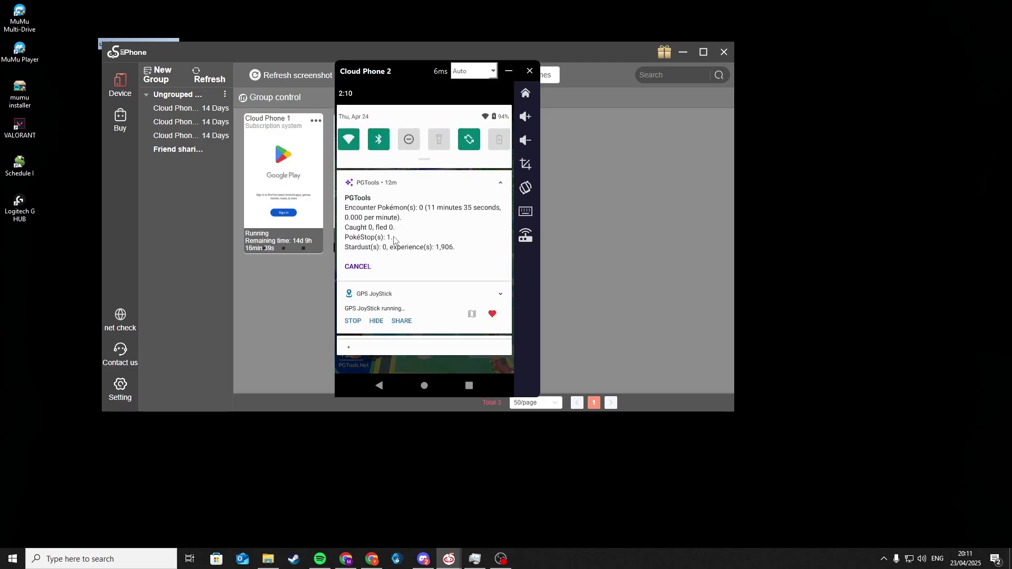
left_click(385, 211)
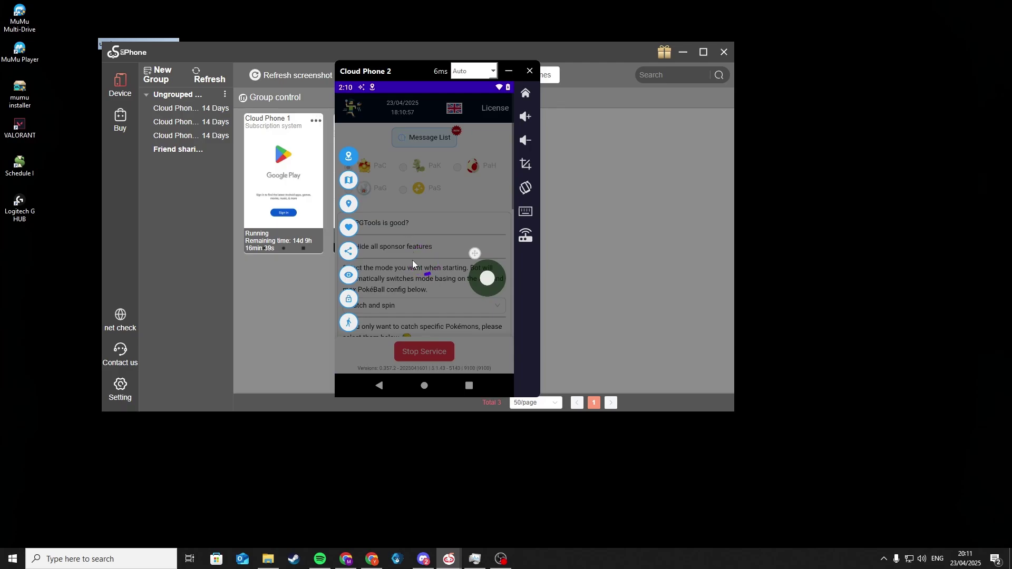
scroll(414, 242, "down", 3)
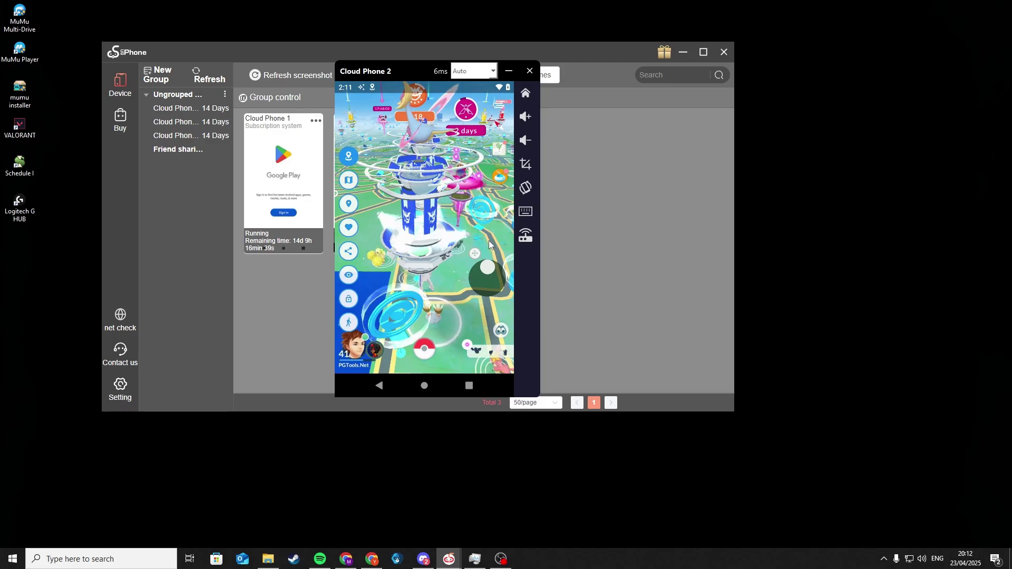
View the central gym, then open wild Spoink and Oricorio encounters.
left_click(443, 179)
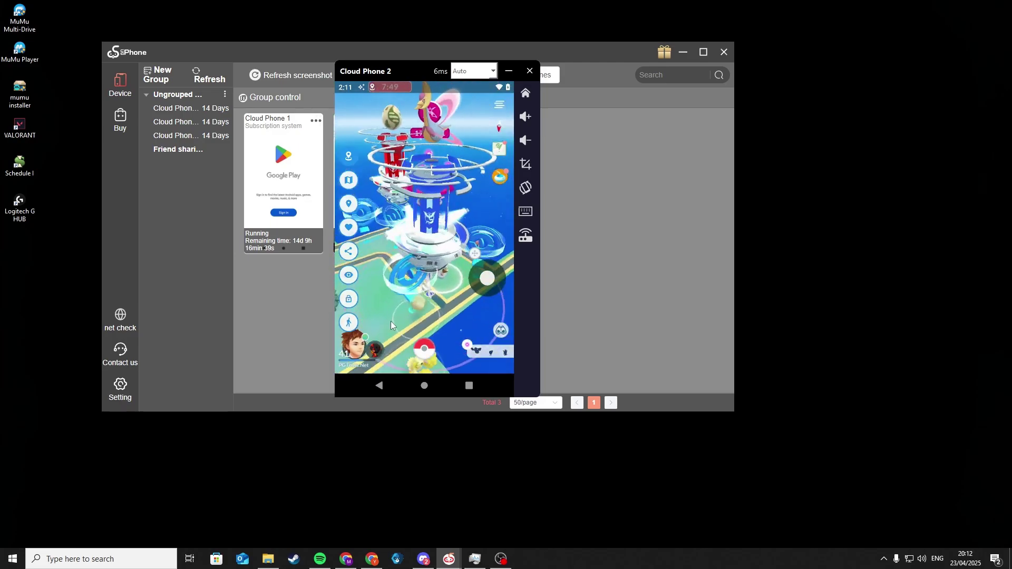
left_click(457, 311)
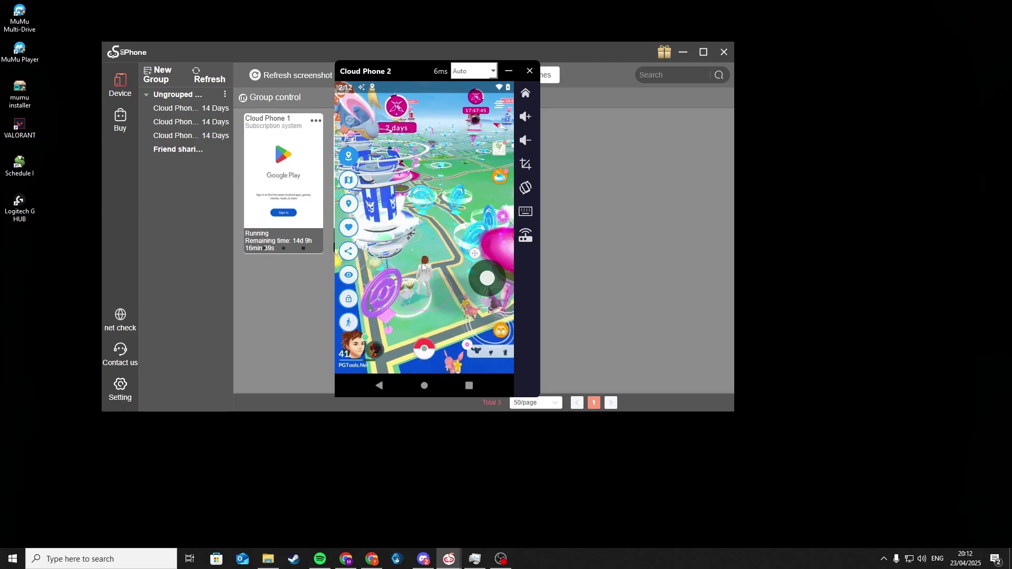
left_click(469, 298)
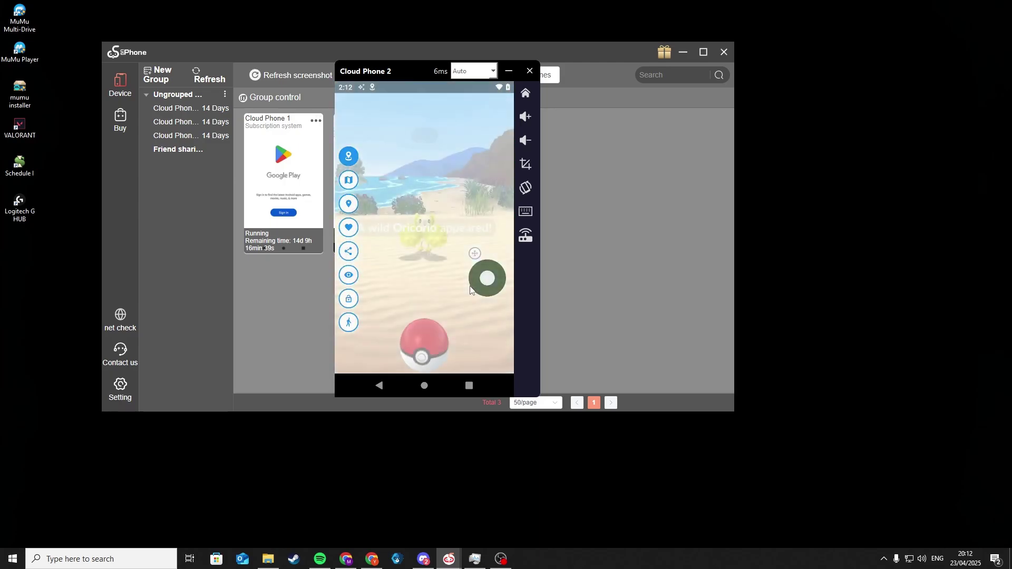